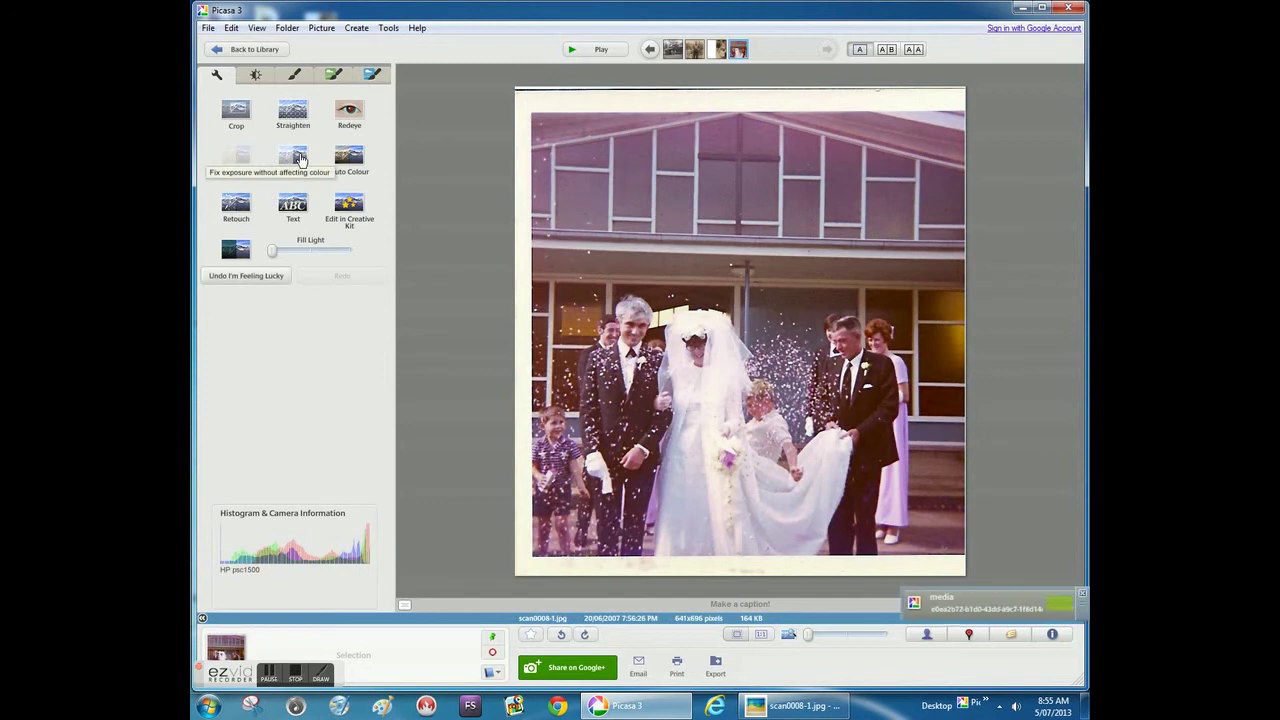
- Apply the Auto Contrast and Auto Colour corrections to the wedding photo
click(299, 158)
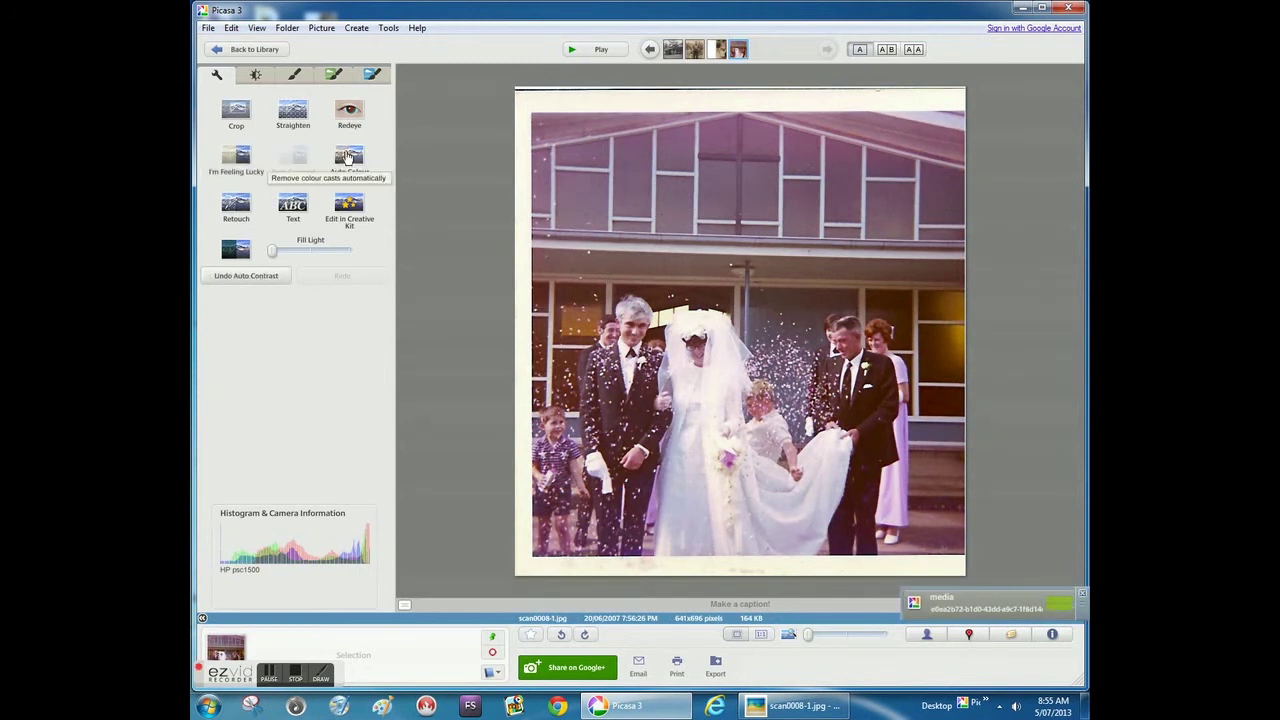
click(349, 158)
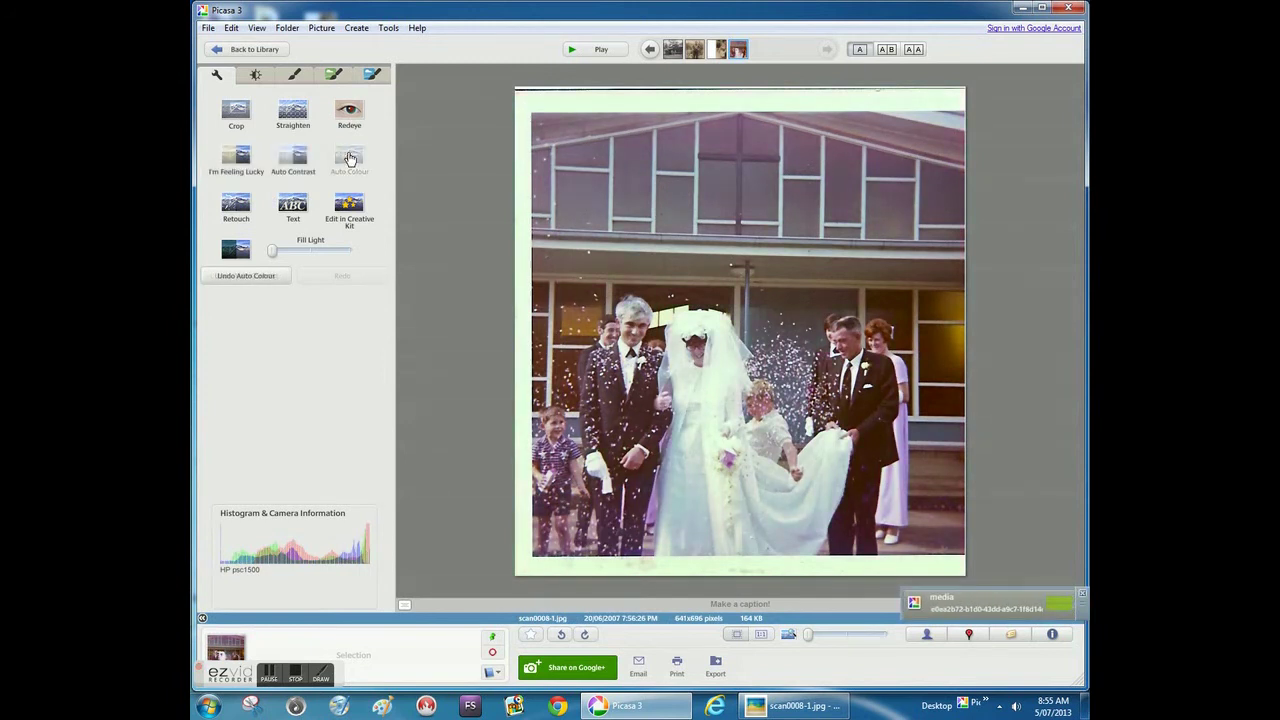
- Apply the Sharpen effect and the Saturation effect to the photo, both with their default amounts
click(296, 76)
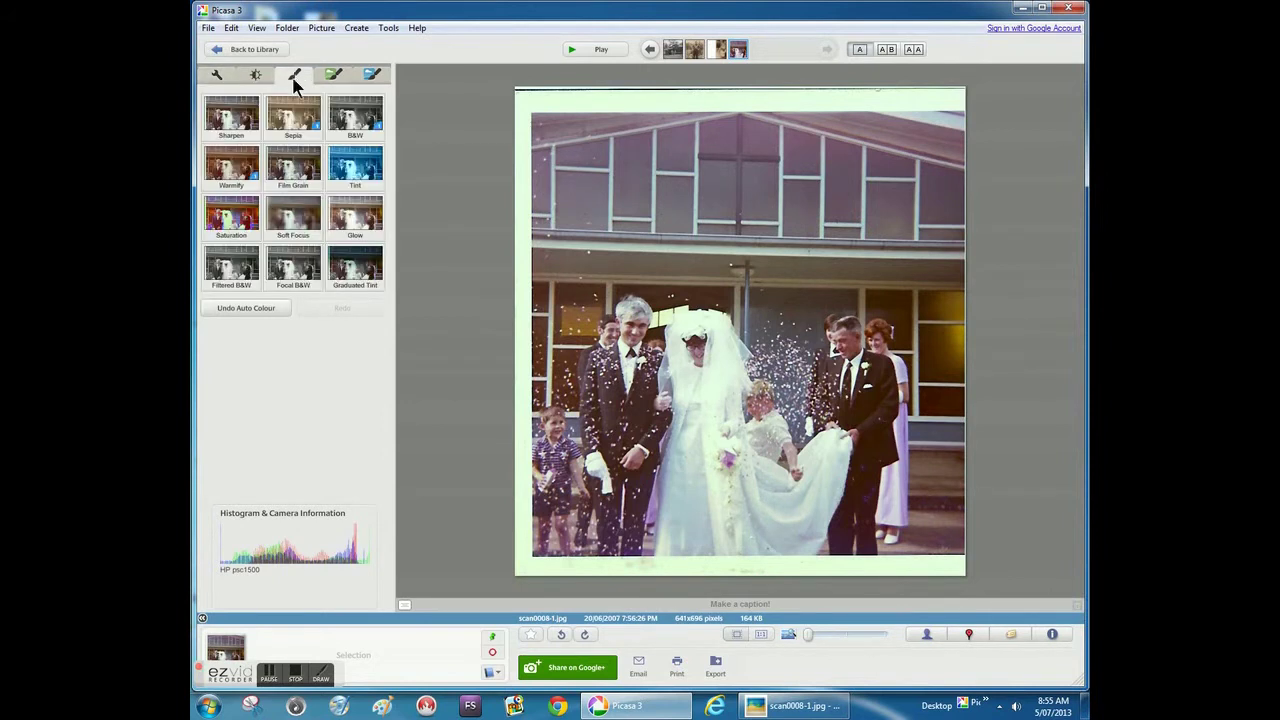
click(232, 118)
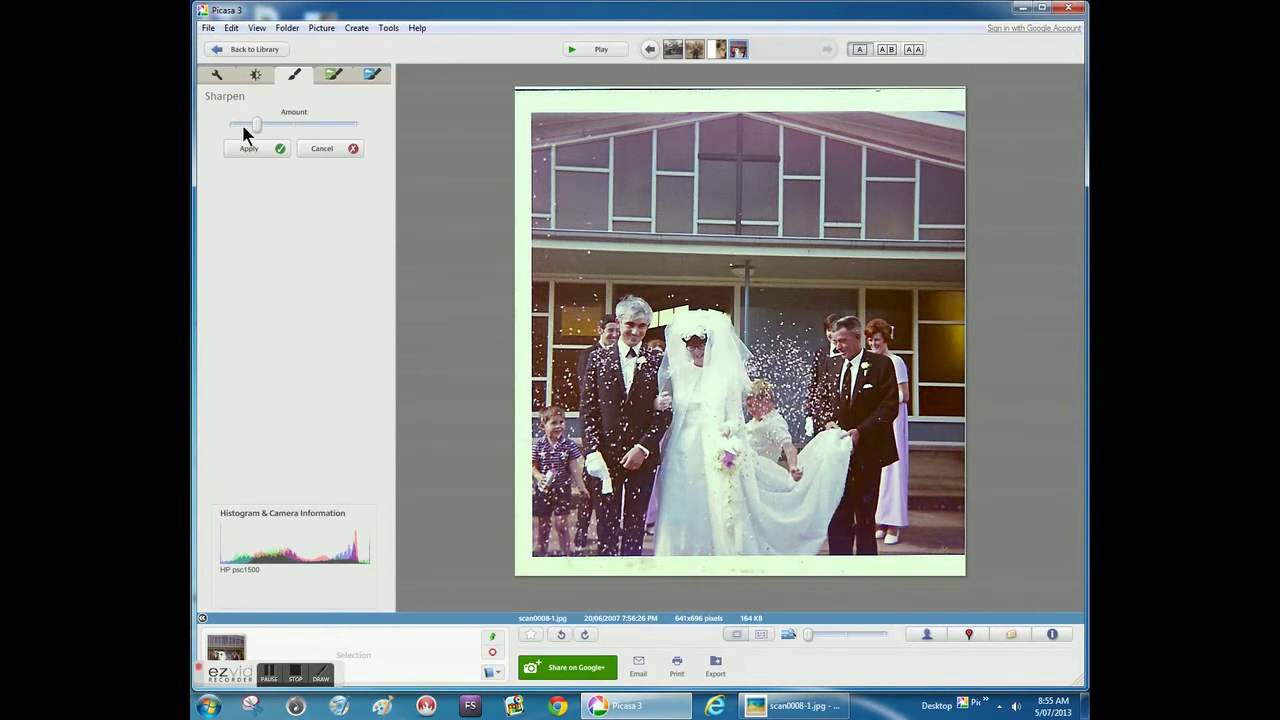
click(279, 150)
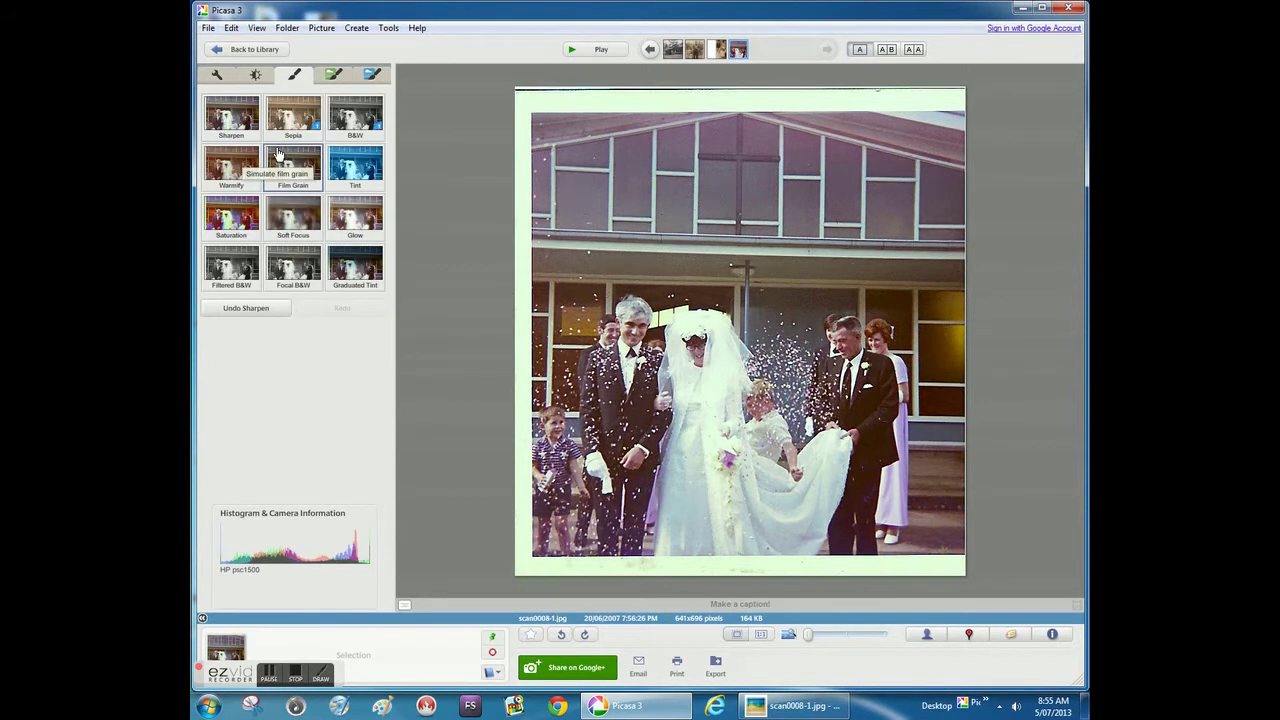
click(235, 210)
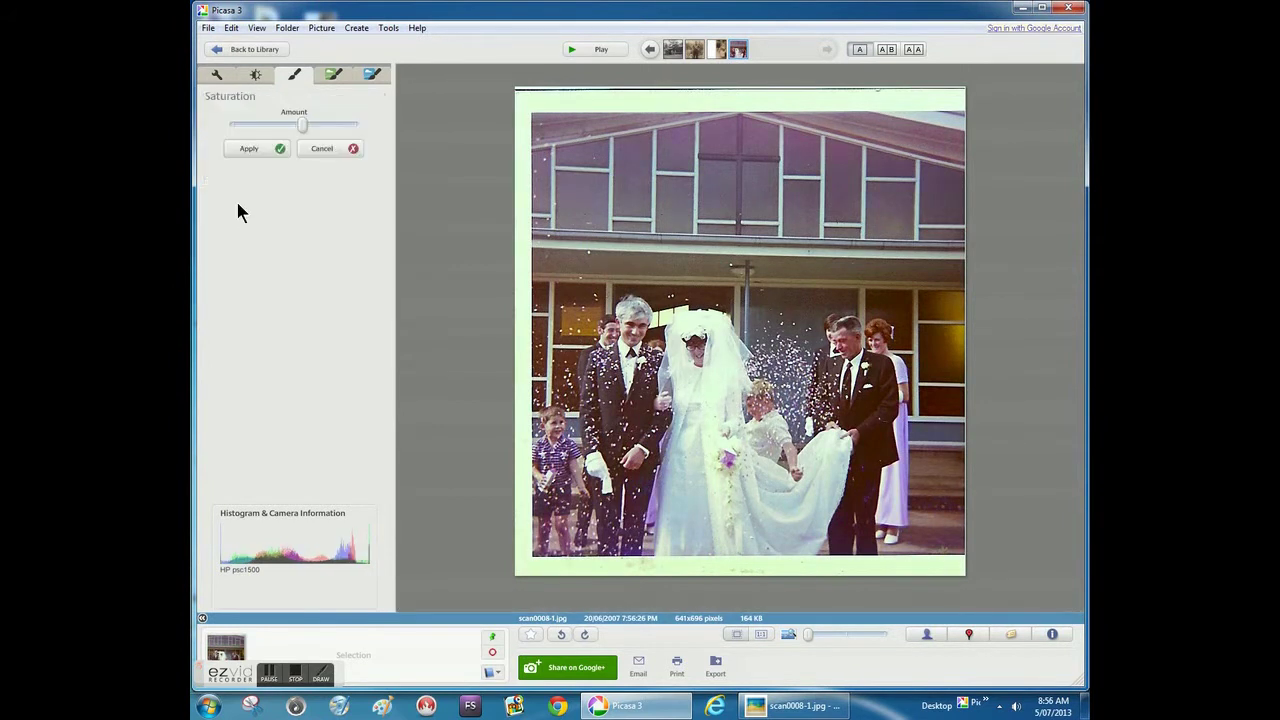
click(281, 150)
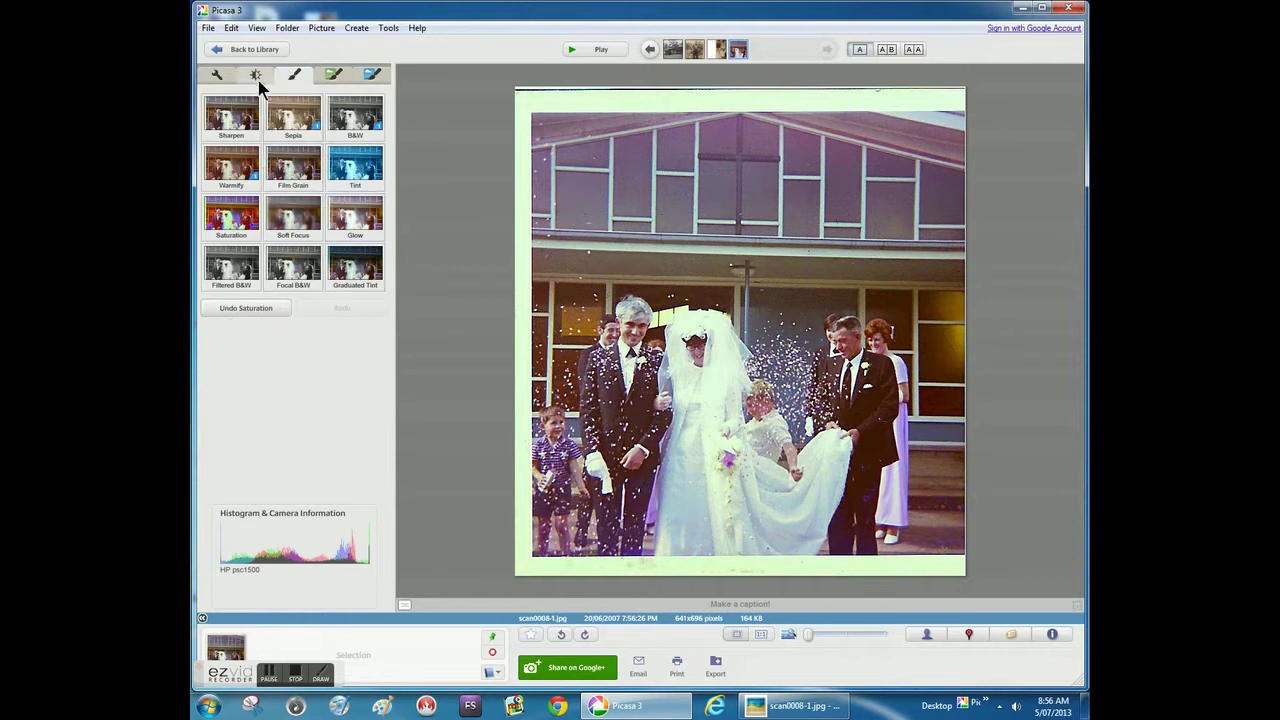
click(298, 676)
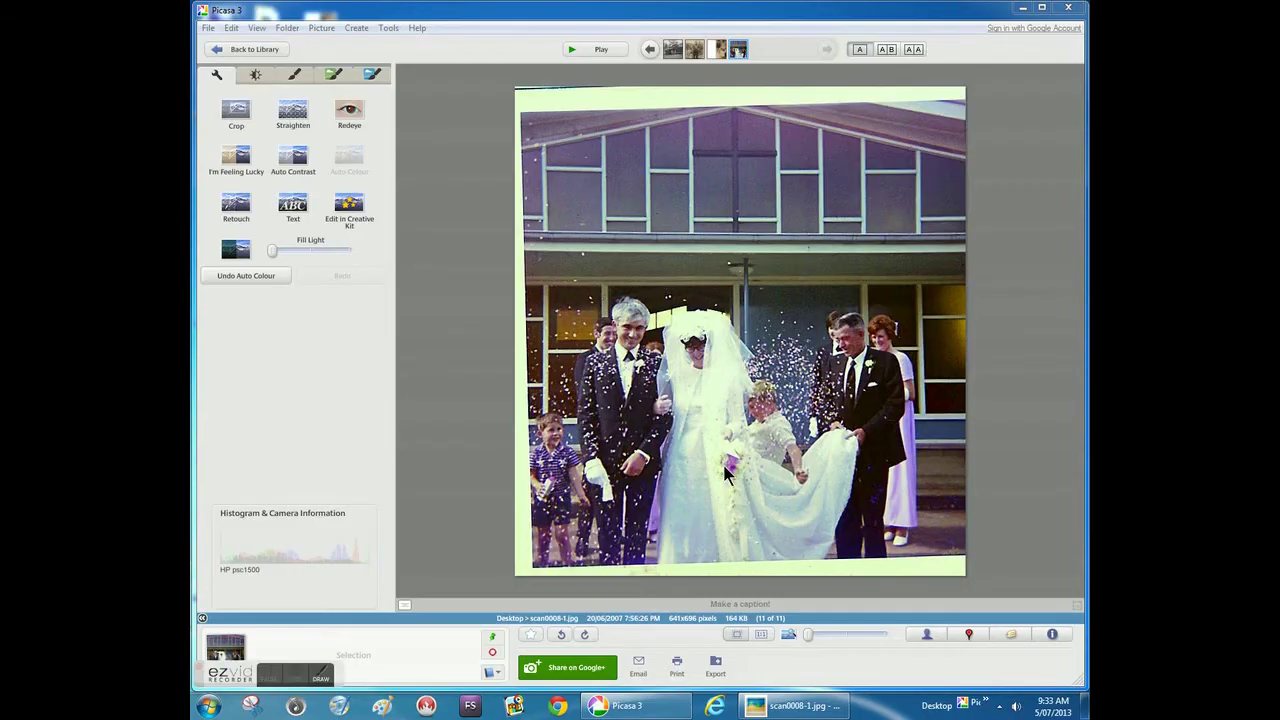
- Straighten the photo with a very slight rotation, aligning the church's horizontal eave with the grid
click(293, 113)
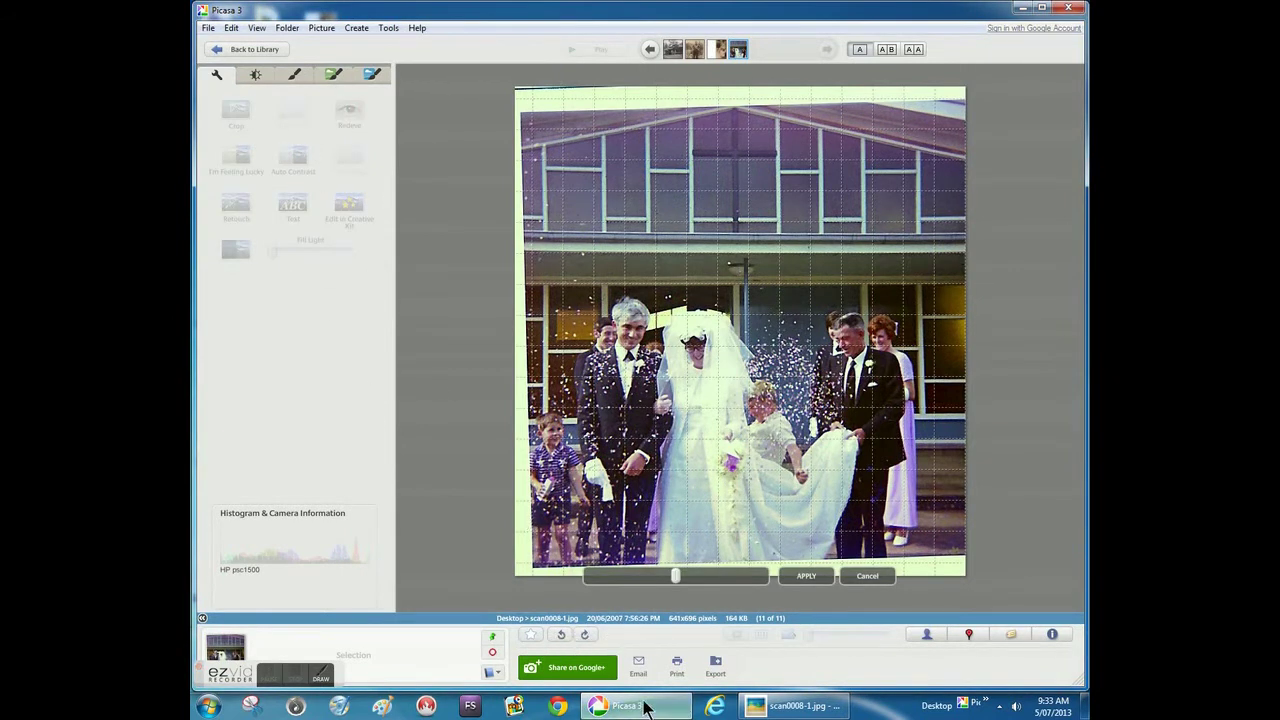
drag(676, 574, 671, 576)
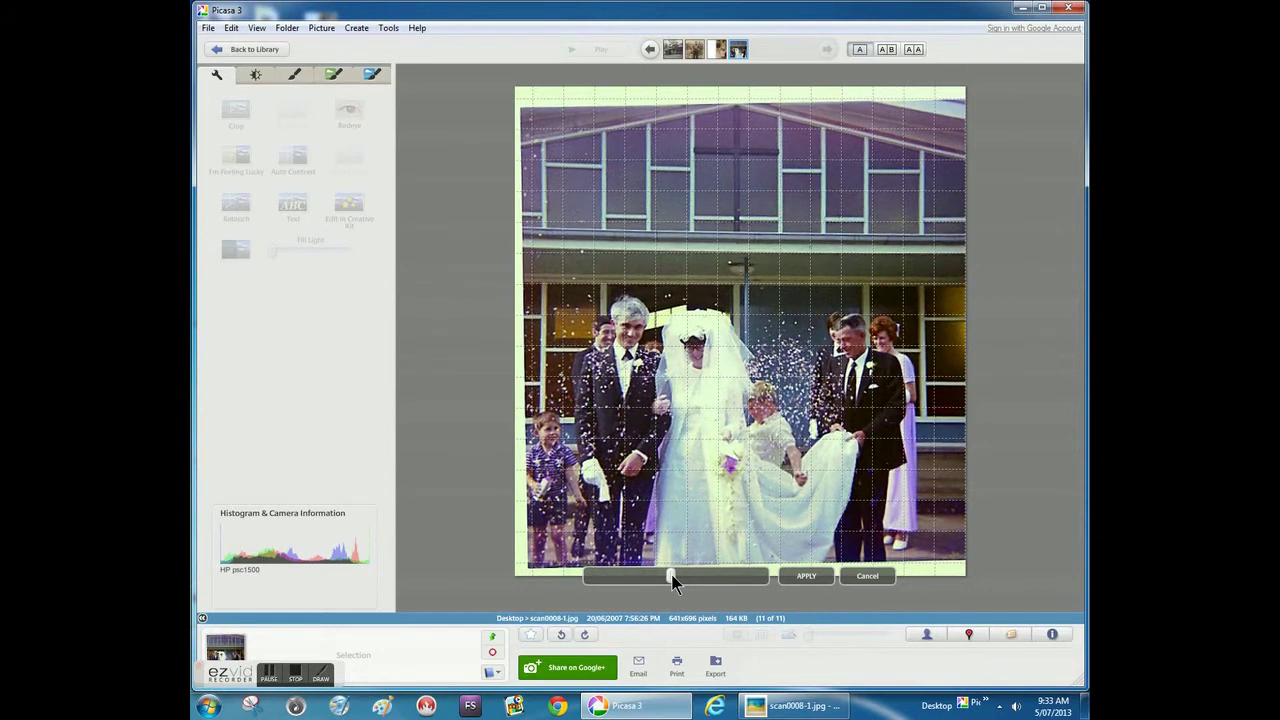
click(806, 577)
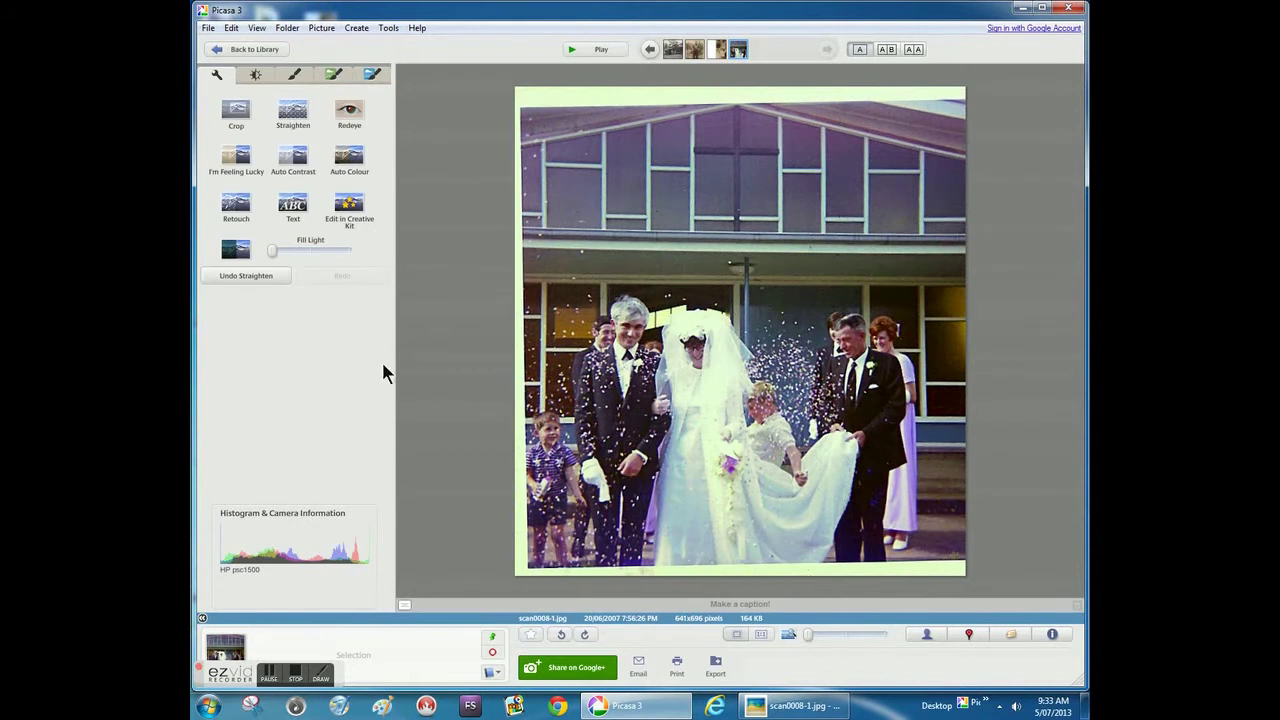
click(292, 680)
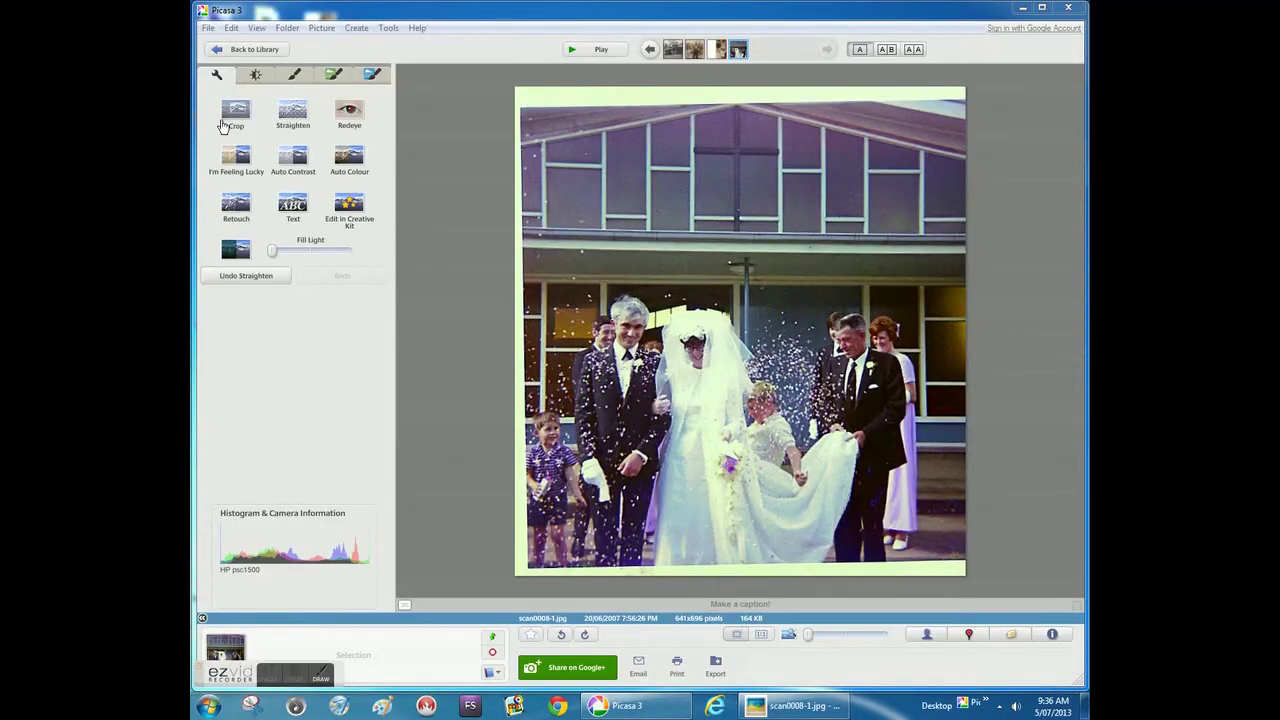
- Crop the photo at its current ratio to about 587 x 639 pixels, trimming off the pale scan edges
click(235, 110)
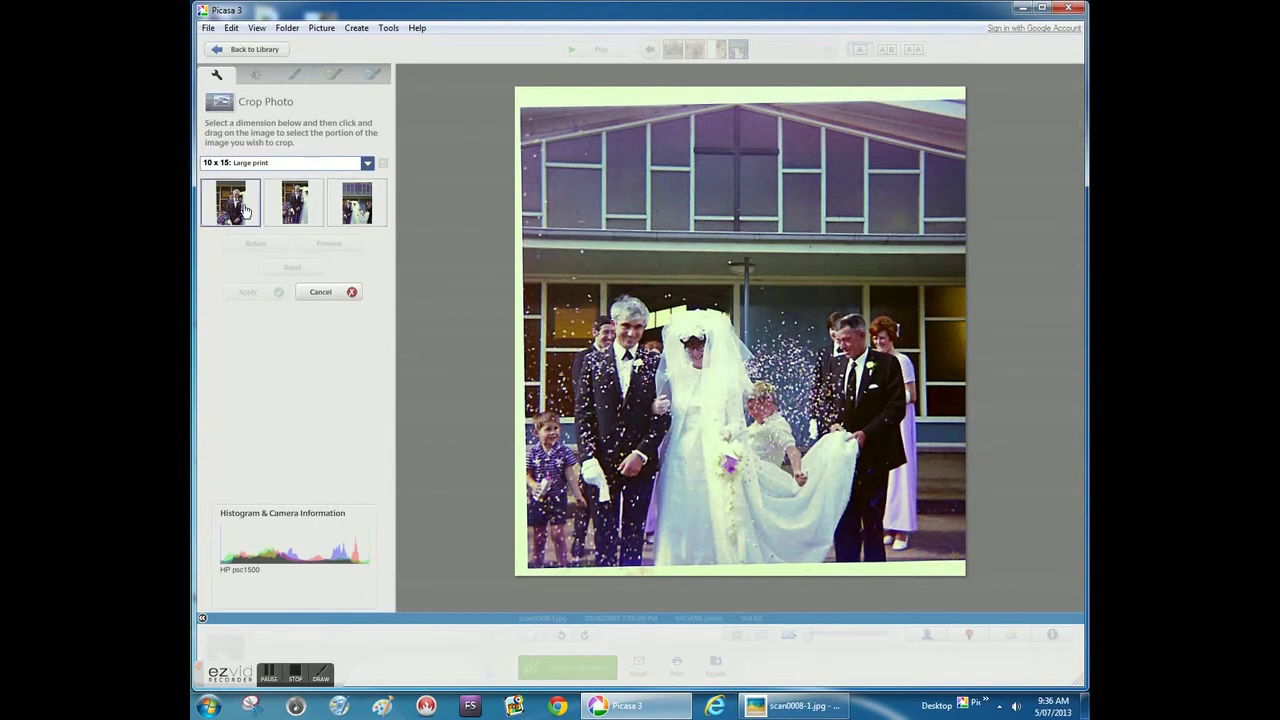
click(367, 164)
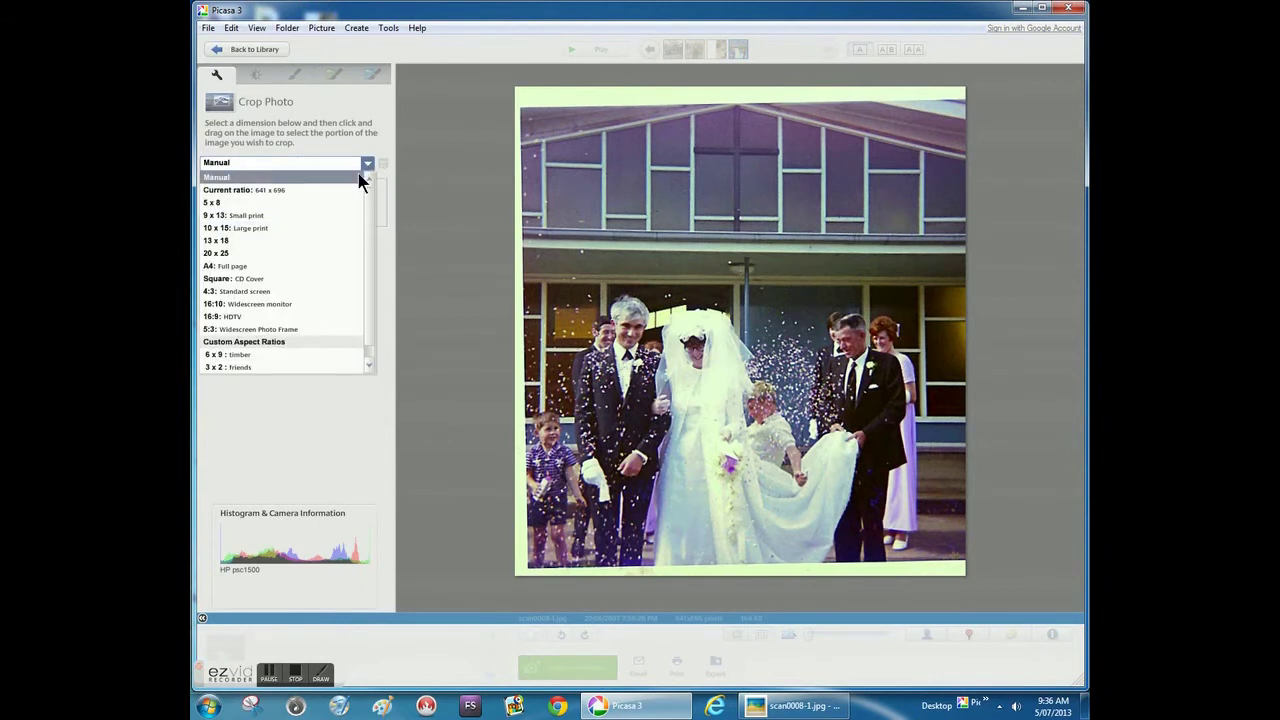
click(352, 195)
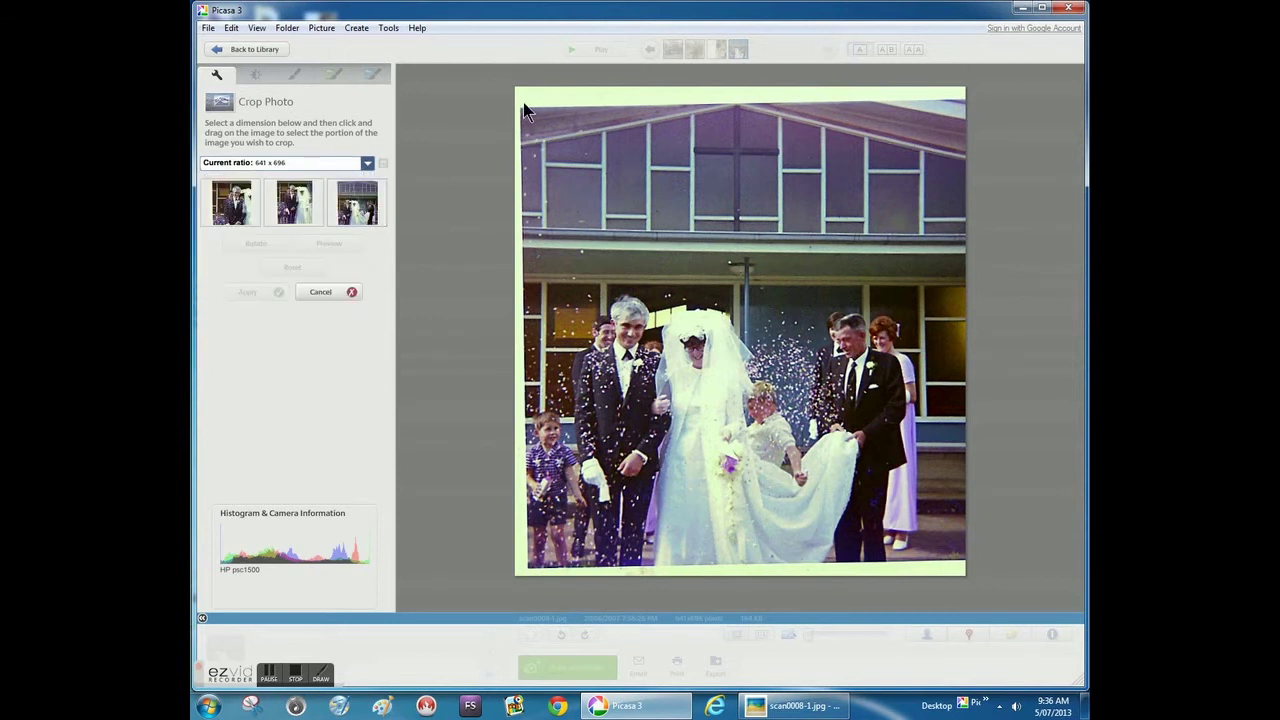
drag(522, 108, 936, 626)
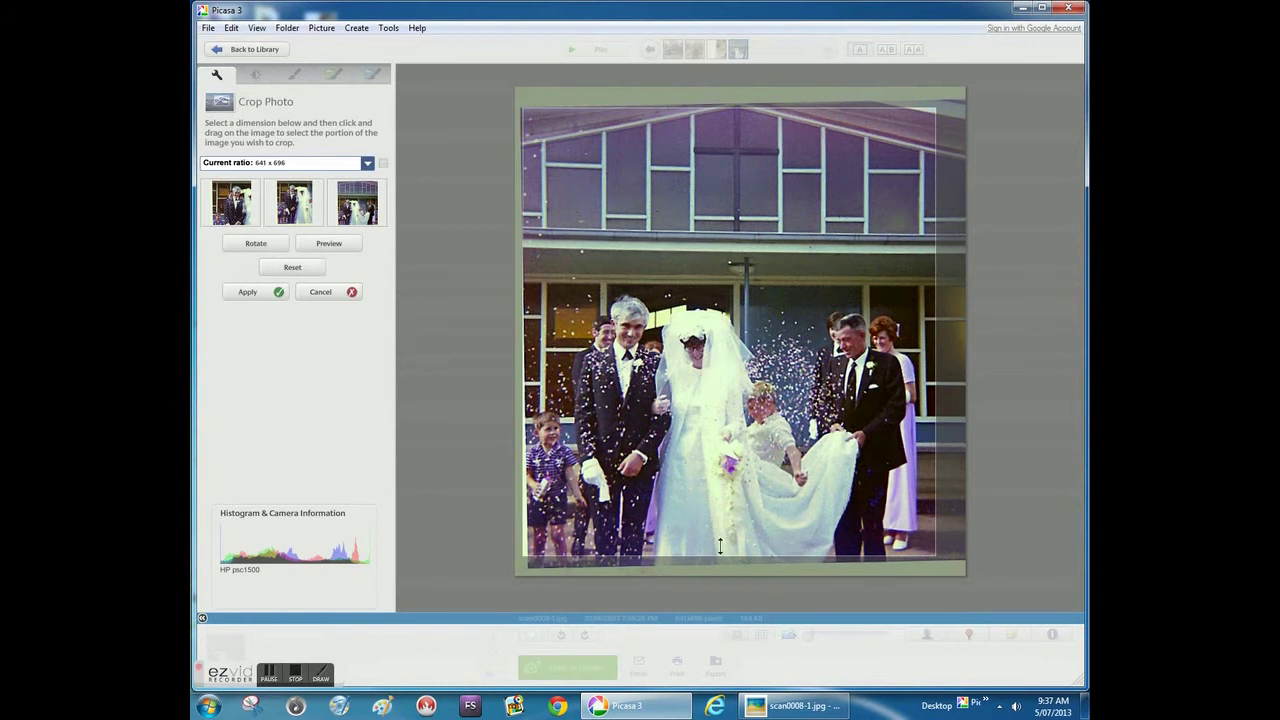
drag(710, 457, 727, 462)
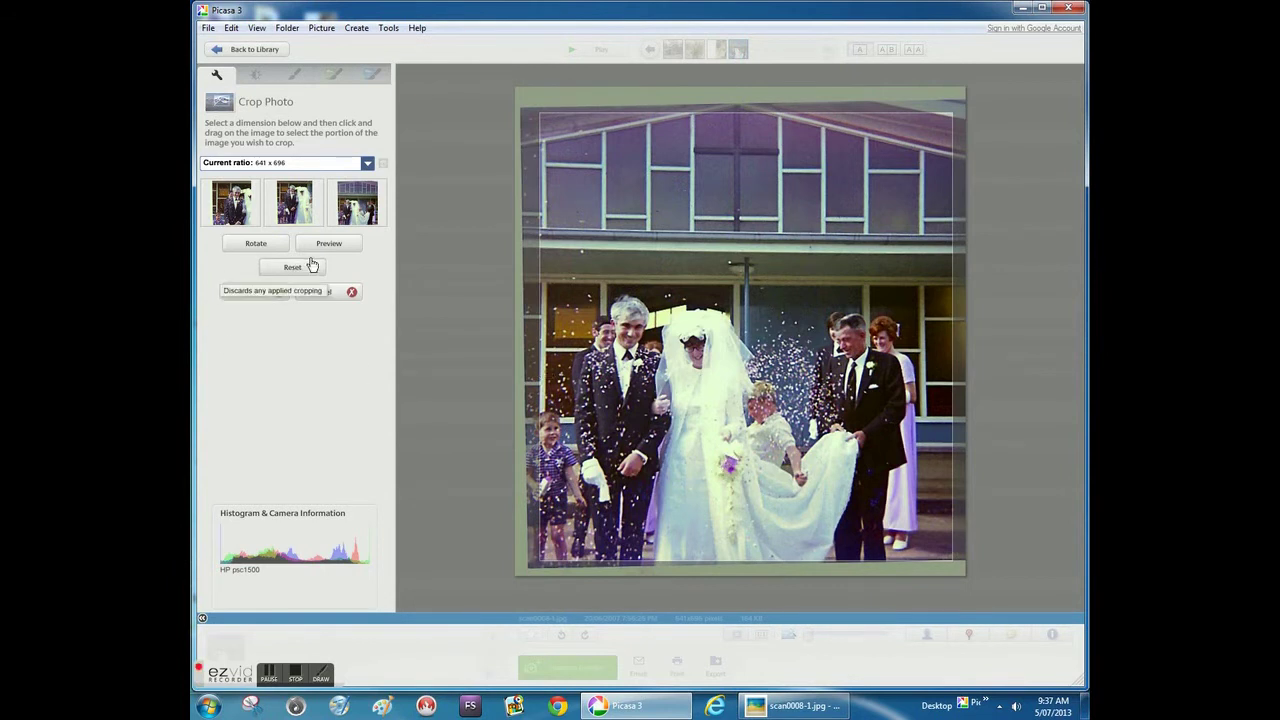
click(342, 246)
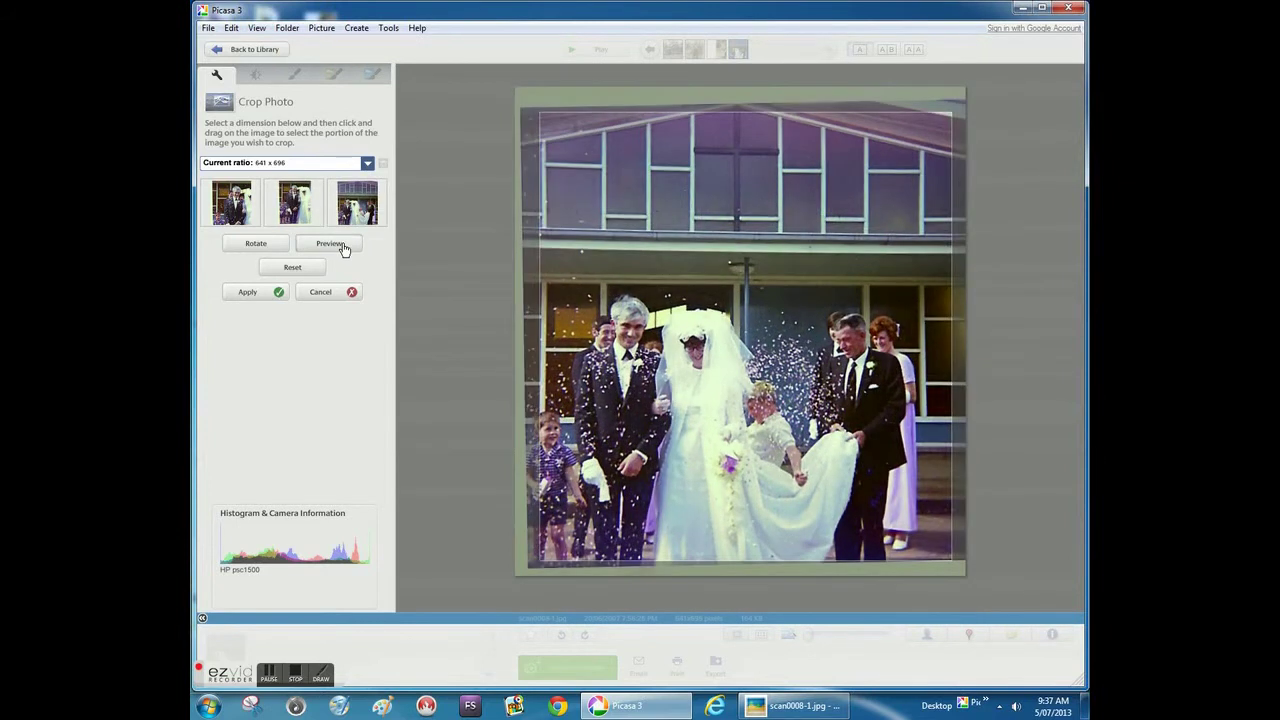
click(281, 295)
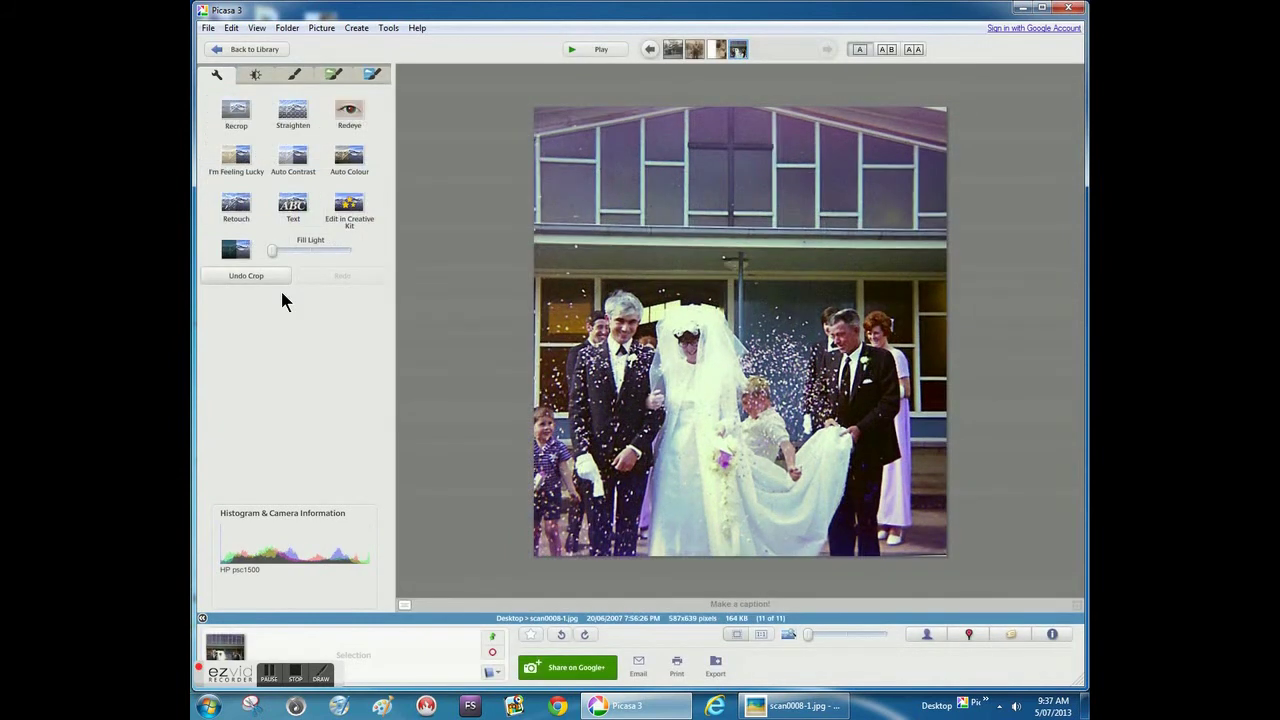
click(300, 678)
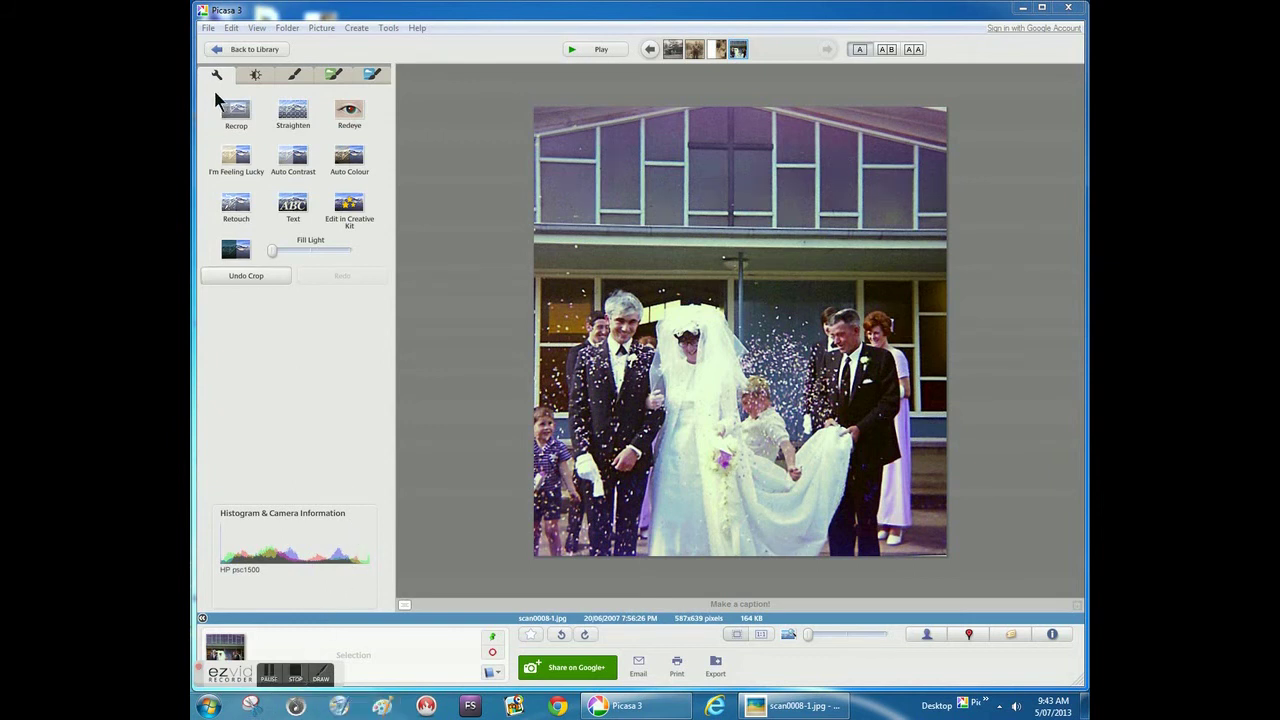
- Apply a Border effect to the photo with the outer colour set to white at default thickness
click(371, 76)
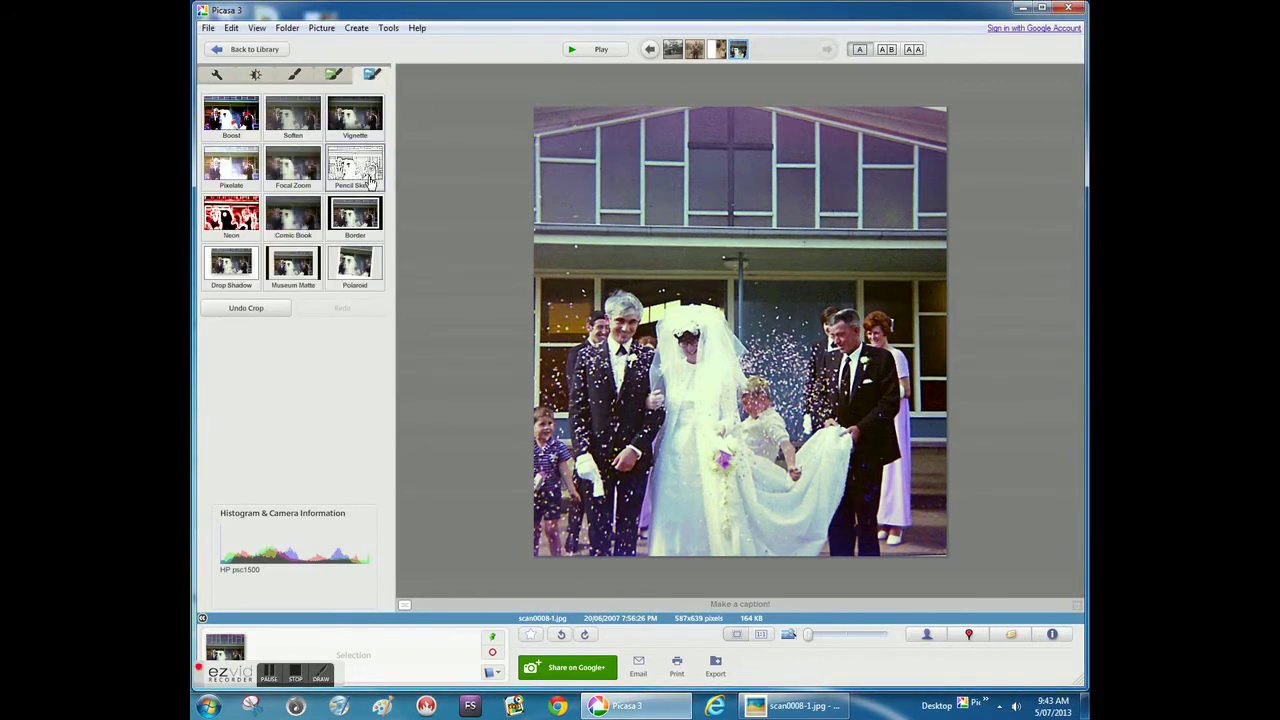
click(362, 214)
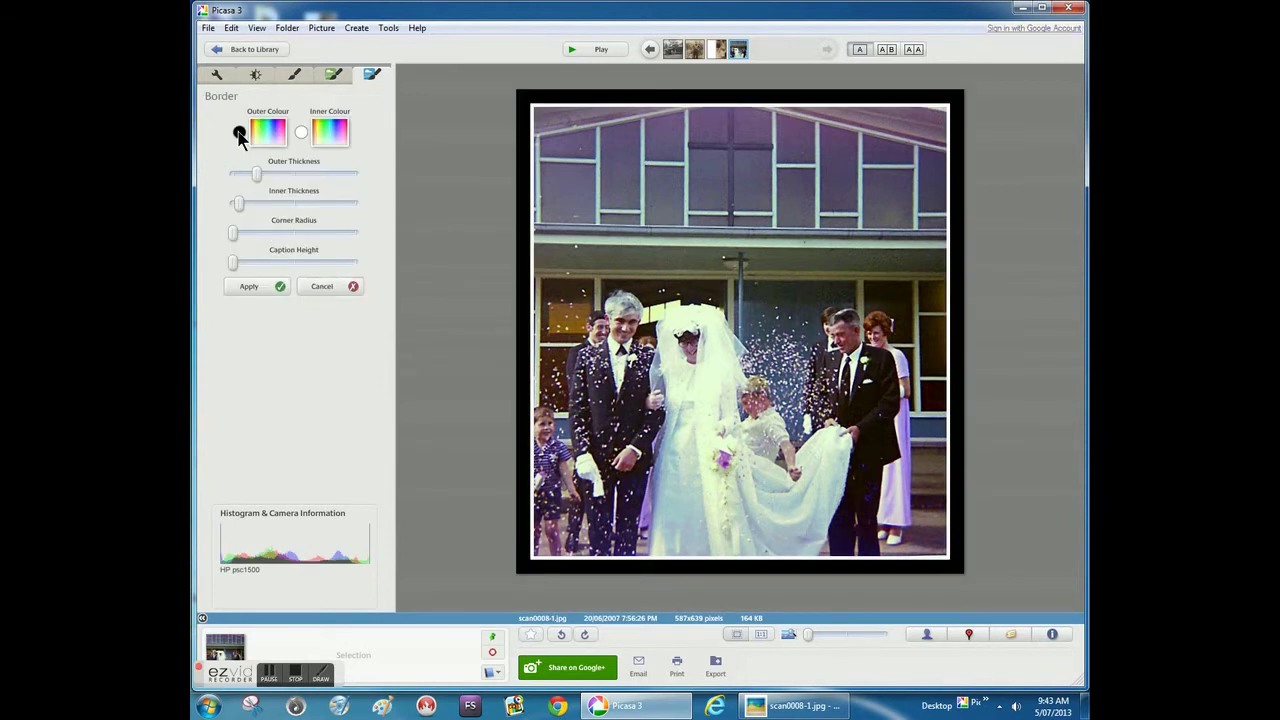
click(270, 132)
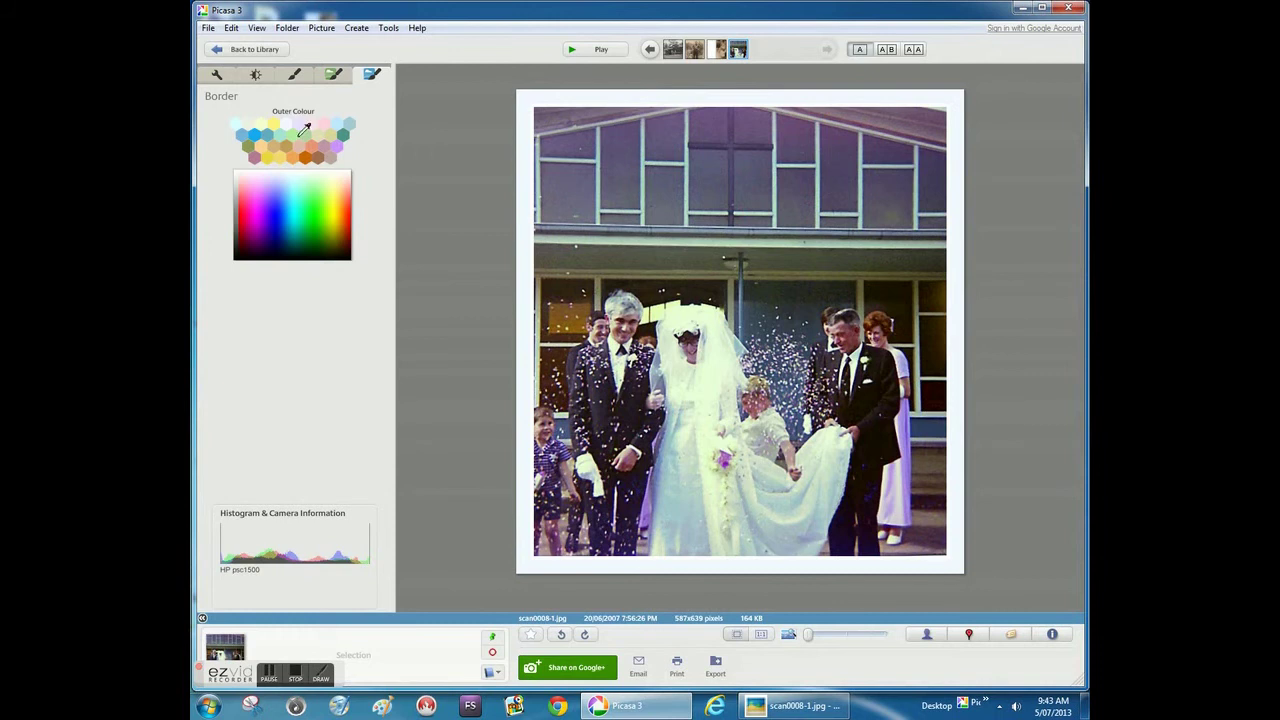
click(535, 240)
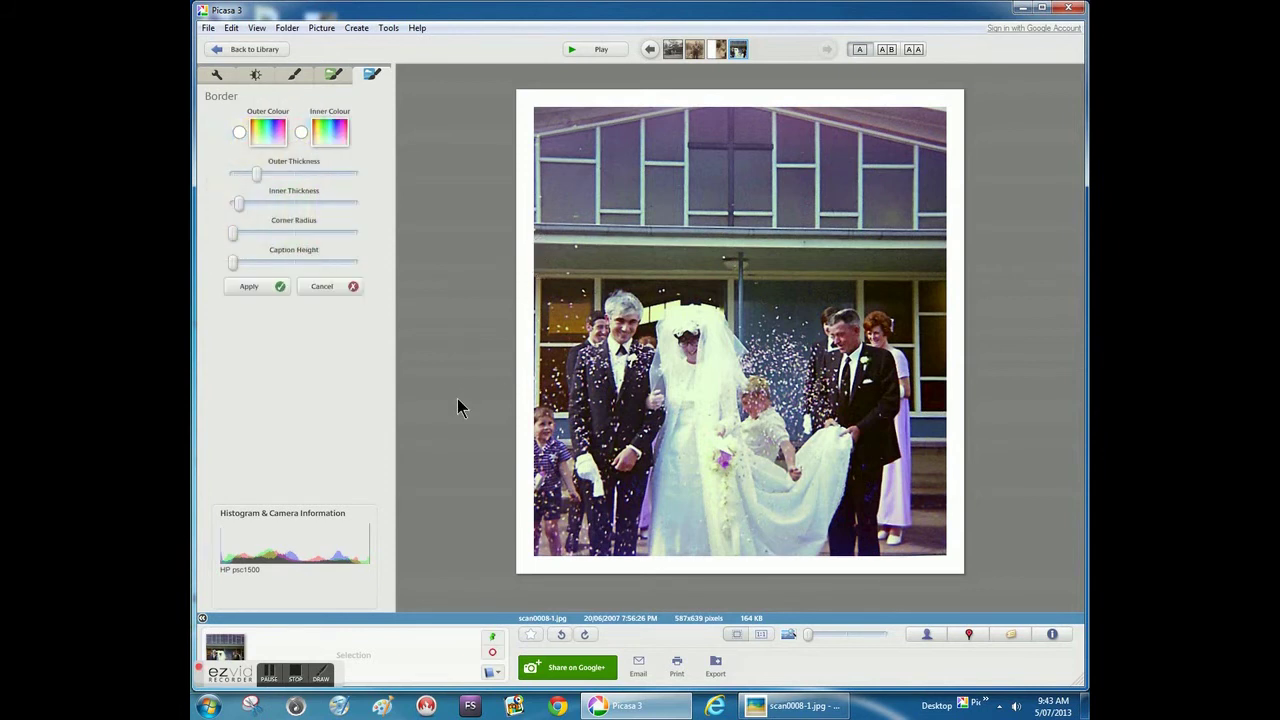
click(280, 290)
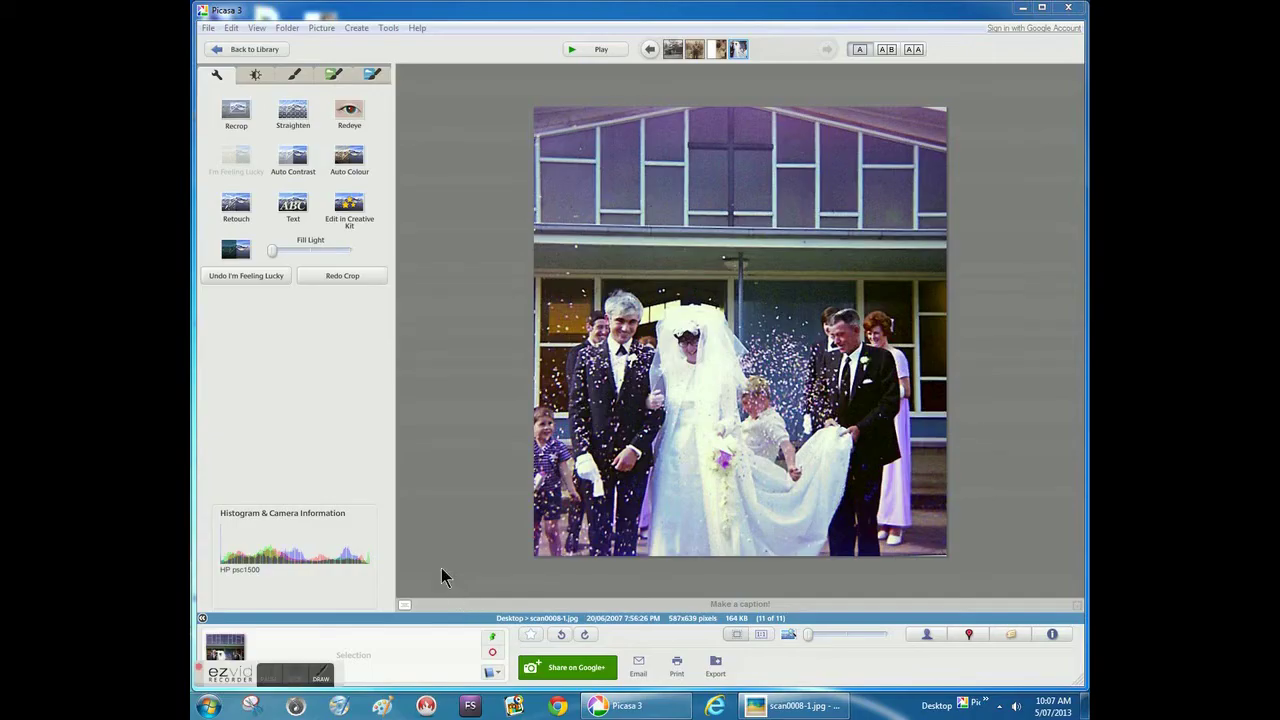
- Recrop the photo manually to about 596 x 388 pixels, removing the church roof above the wedding party
click(236, 110)
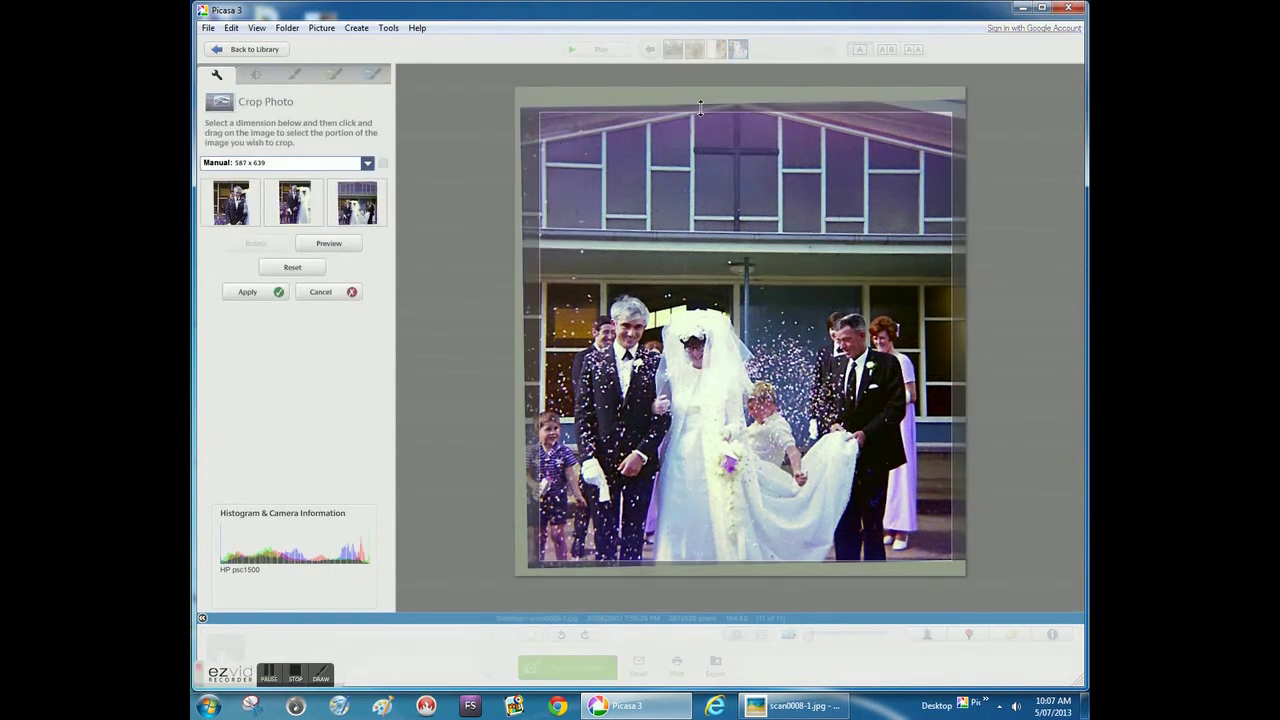
drag(708, 110, 731, 287)
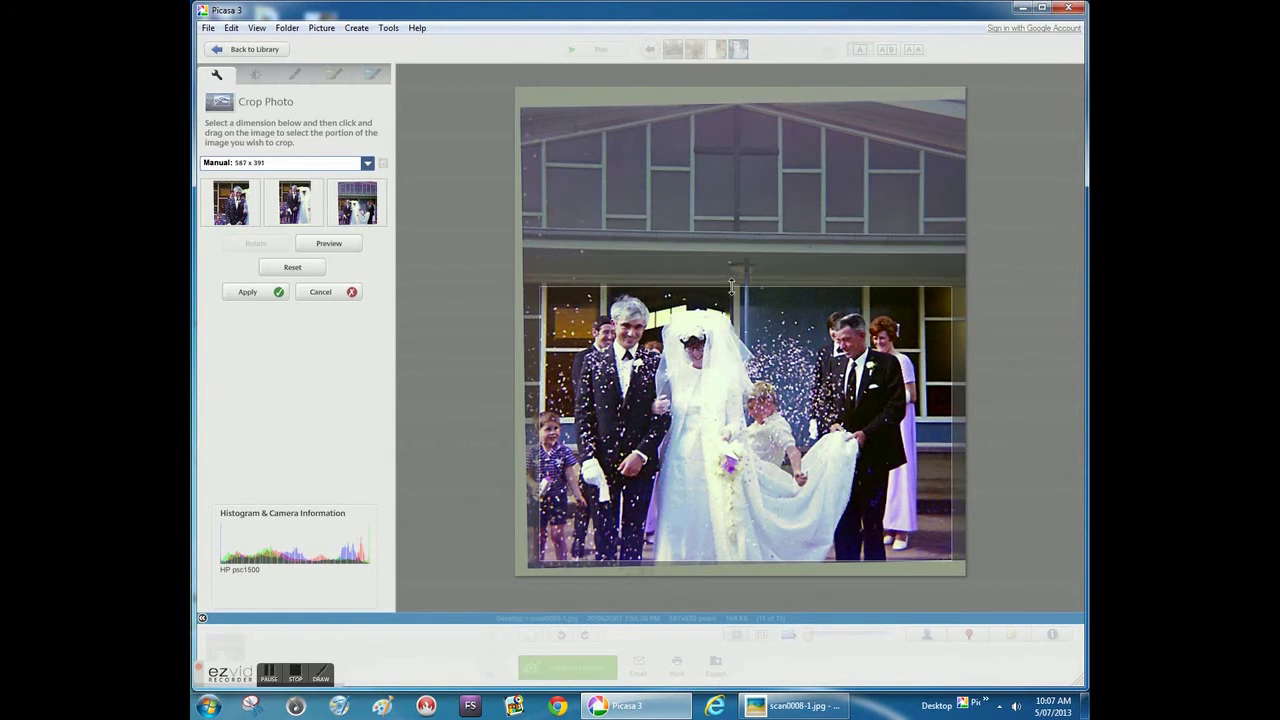
mouse_move(756, 400)
mouse_down()
mouse_move(727, 410)
mouse_move(750, 401)
mouse_up()
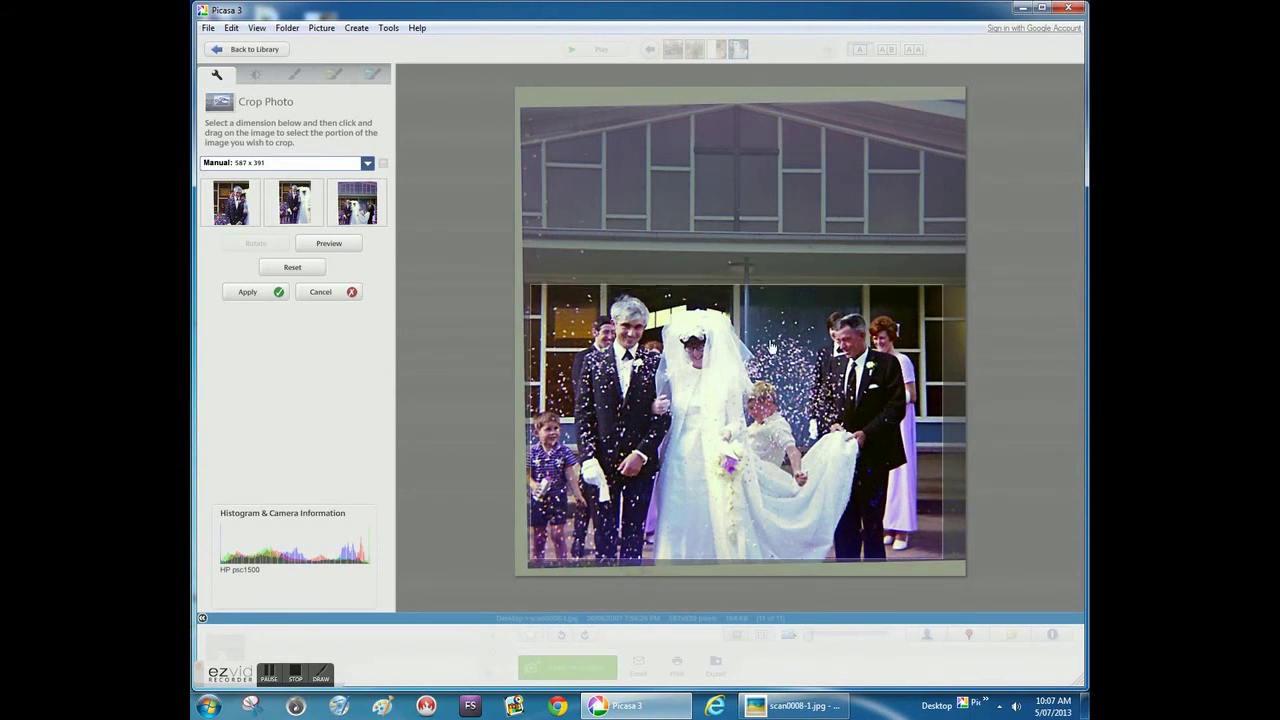
drag(758, 285, 759, 291)
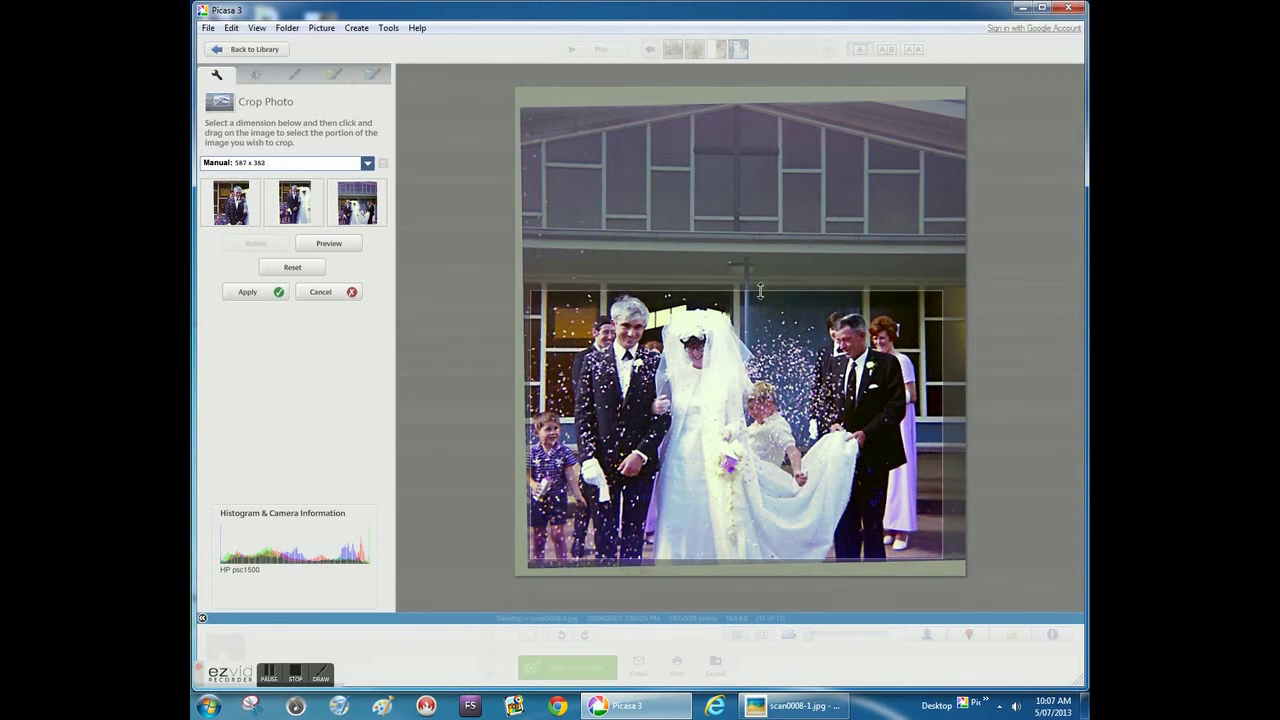
drag(725, 405, 721, 405)
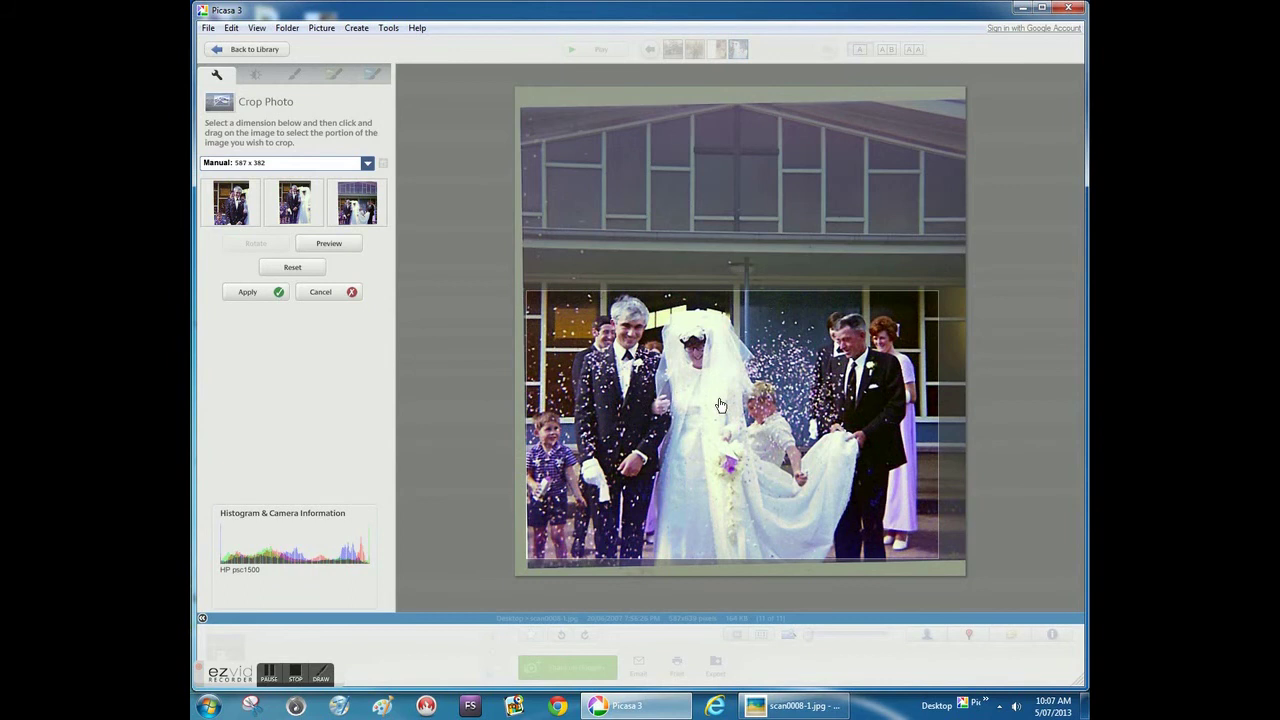
click(344, 245)
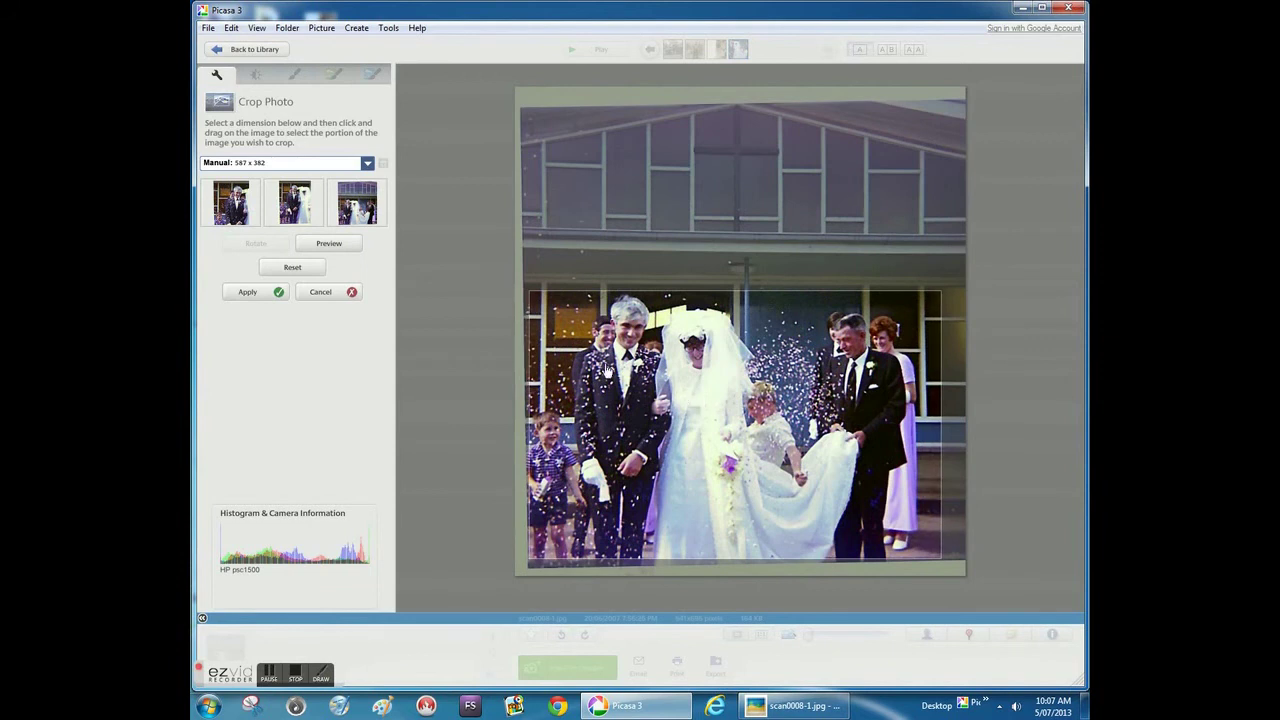
click(338, 244)
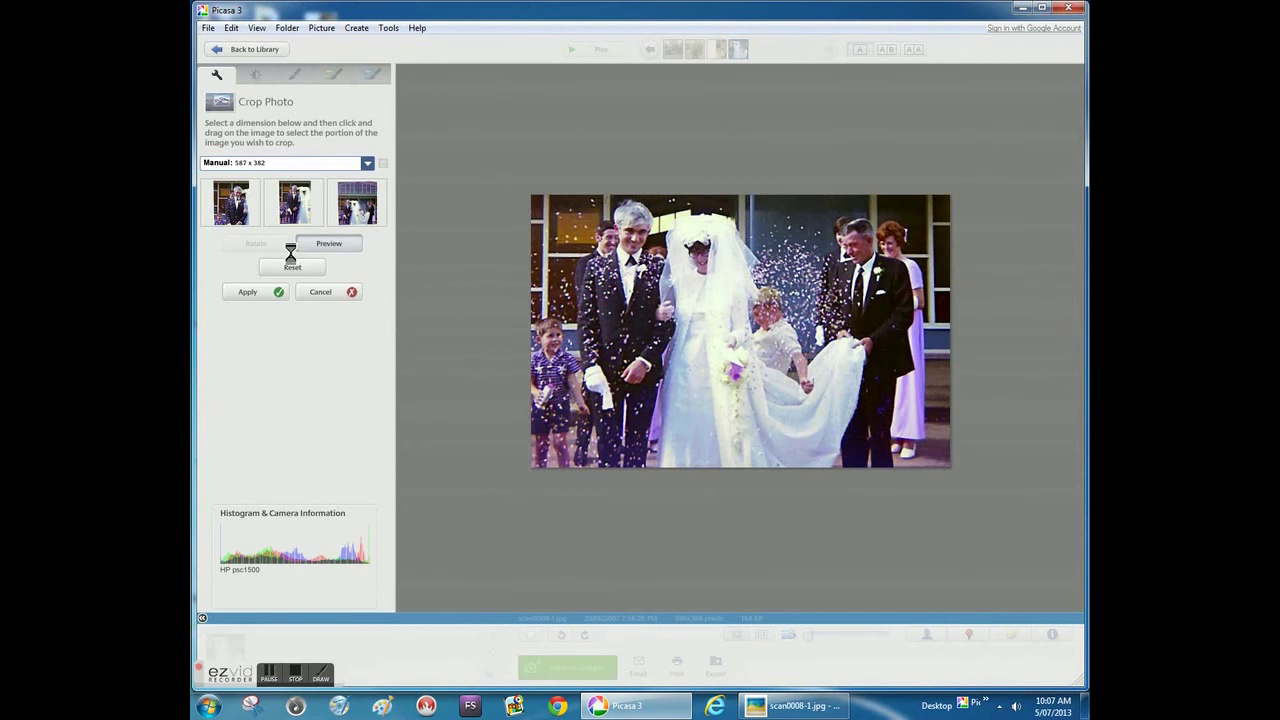
click(279, 296)
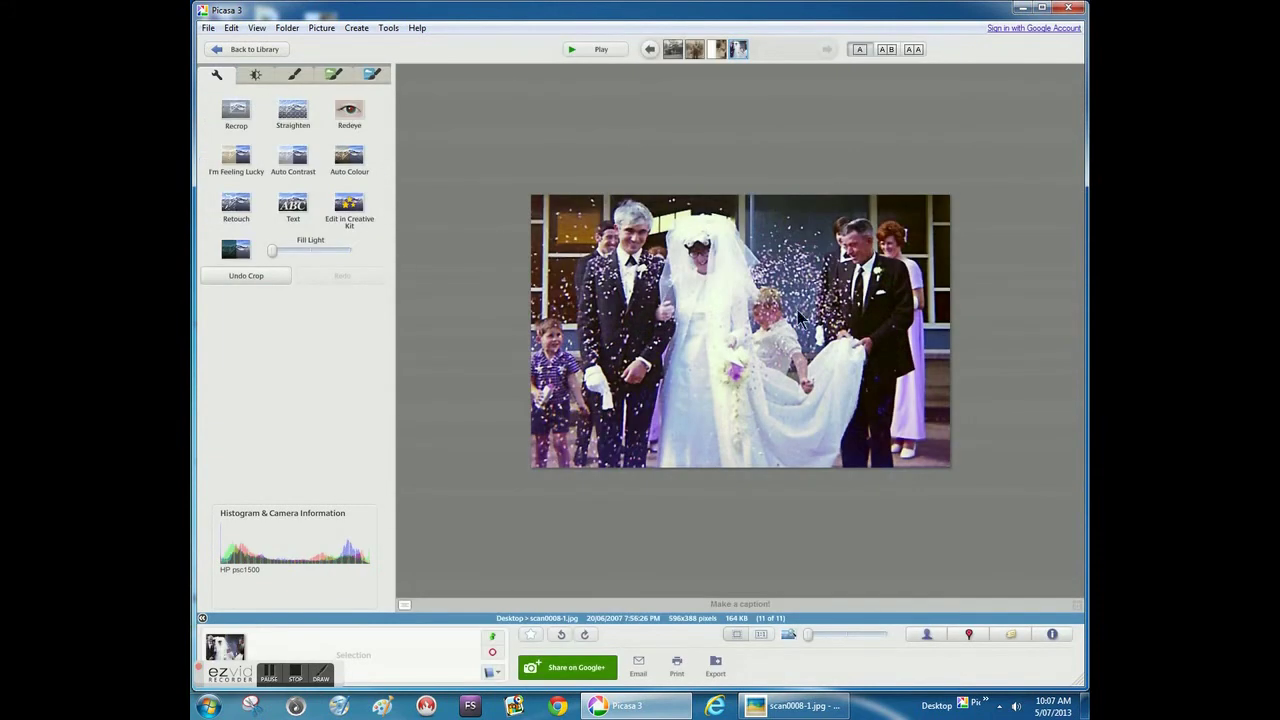
- Apply a Border effect with a slightly reduced outer thickness and a white outer colour to the cropped photo
click(371, 76)
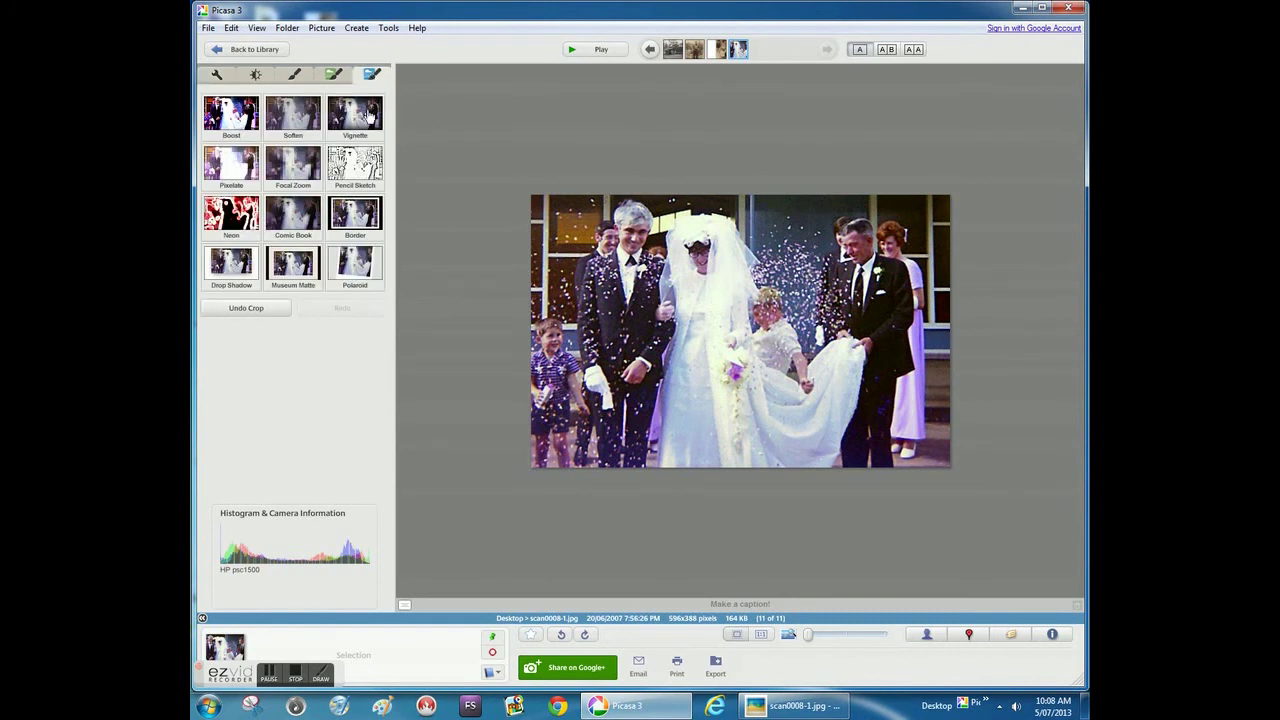
click(355, 212)
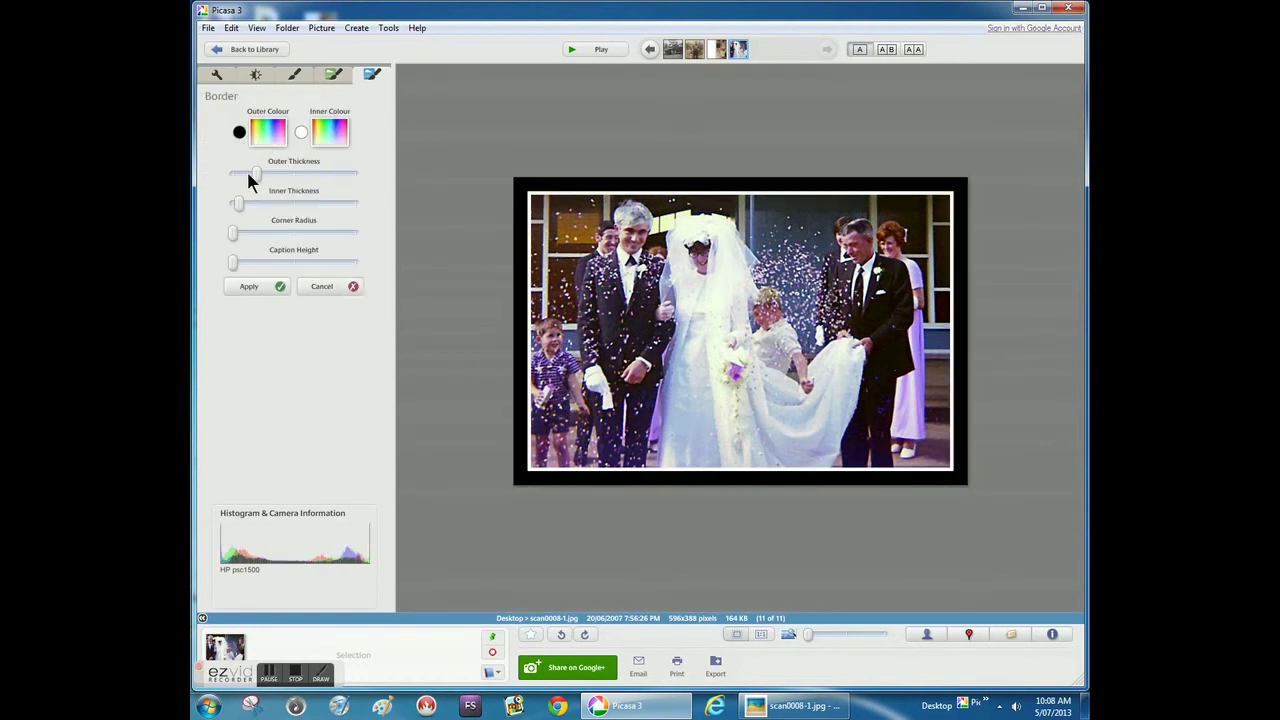
drag(257, 173, 247, 176)
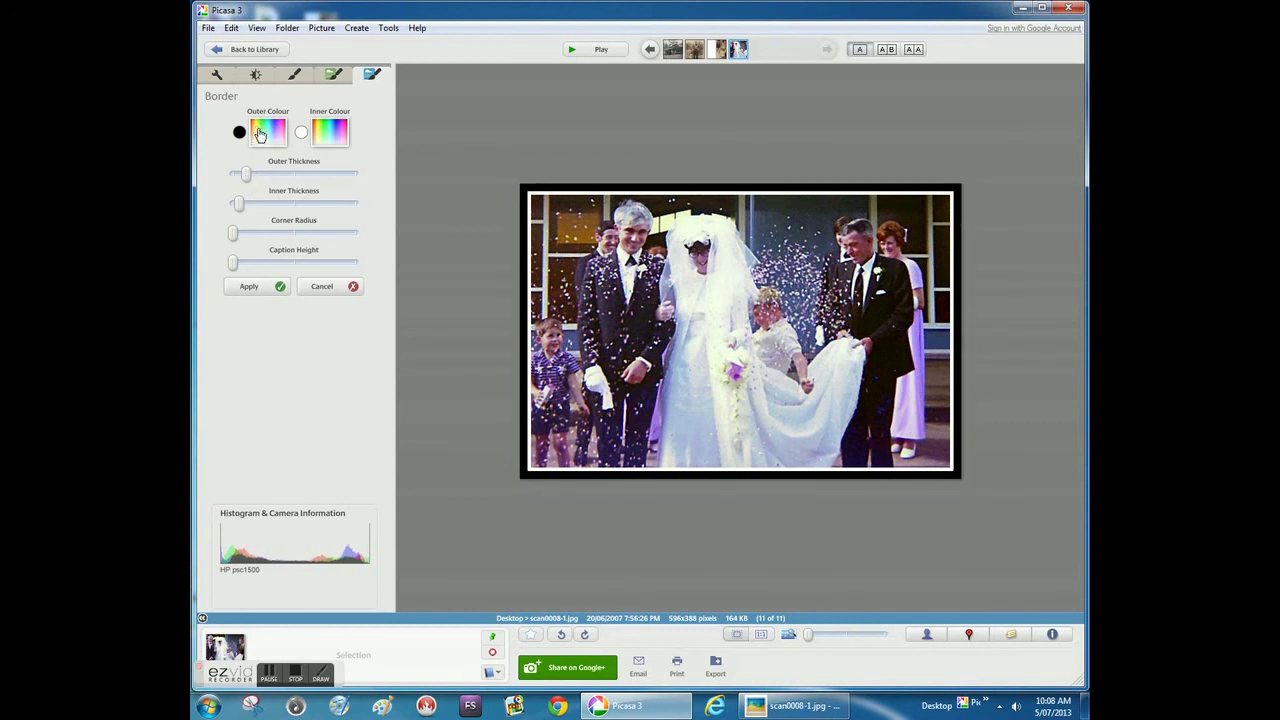
click(262, 133)
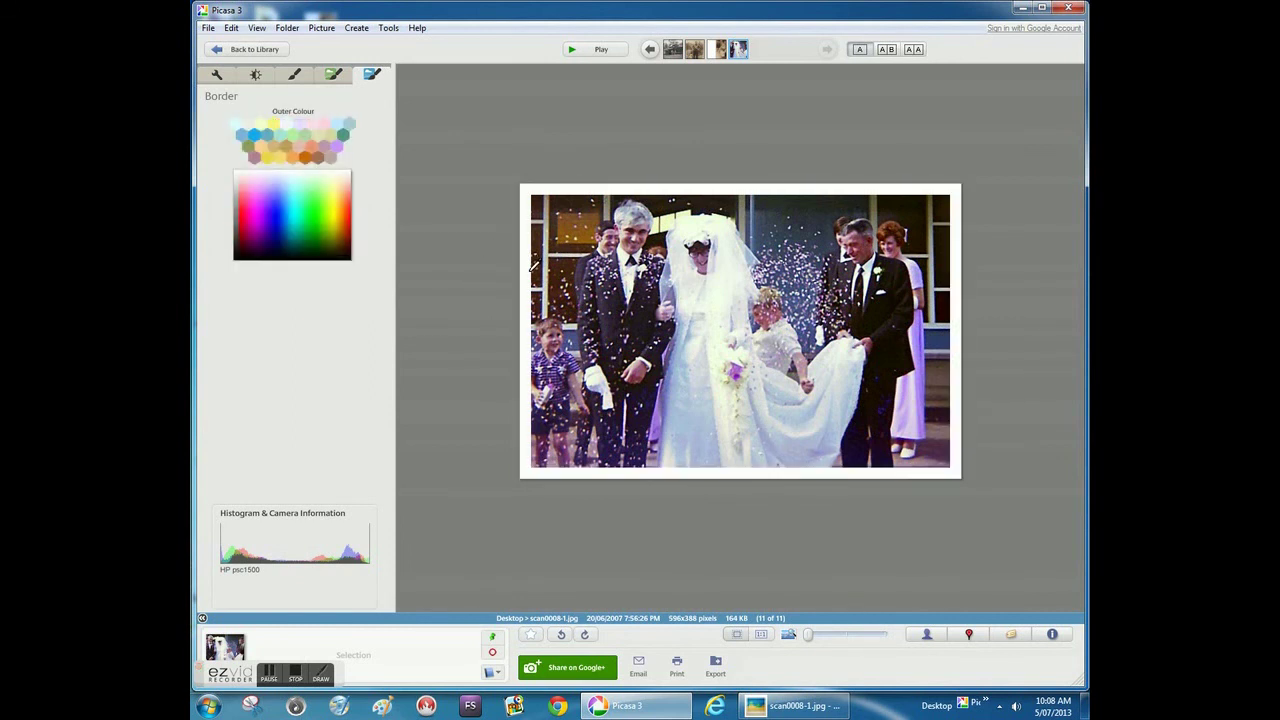
click(533, 266)
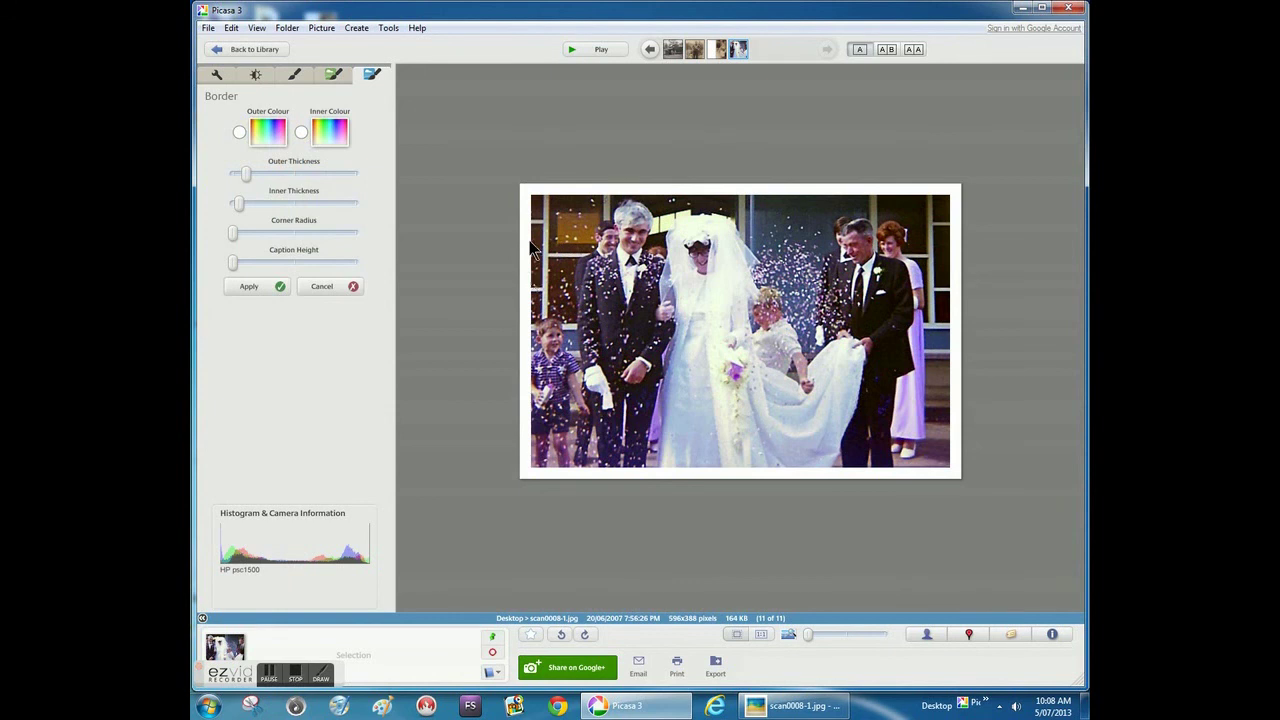
click(280, 288)
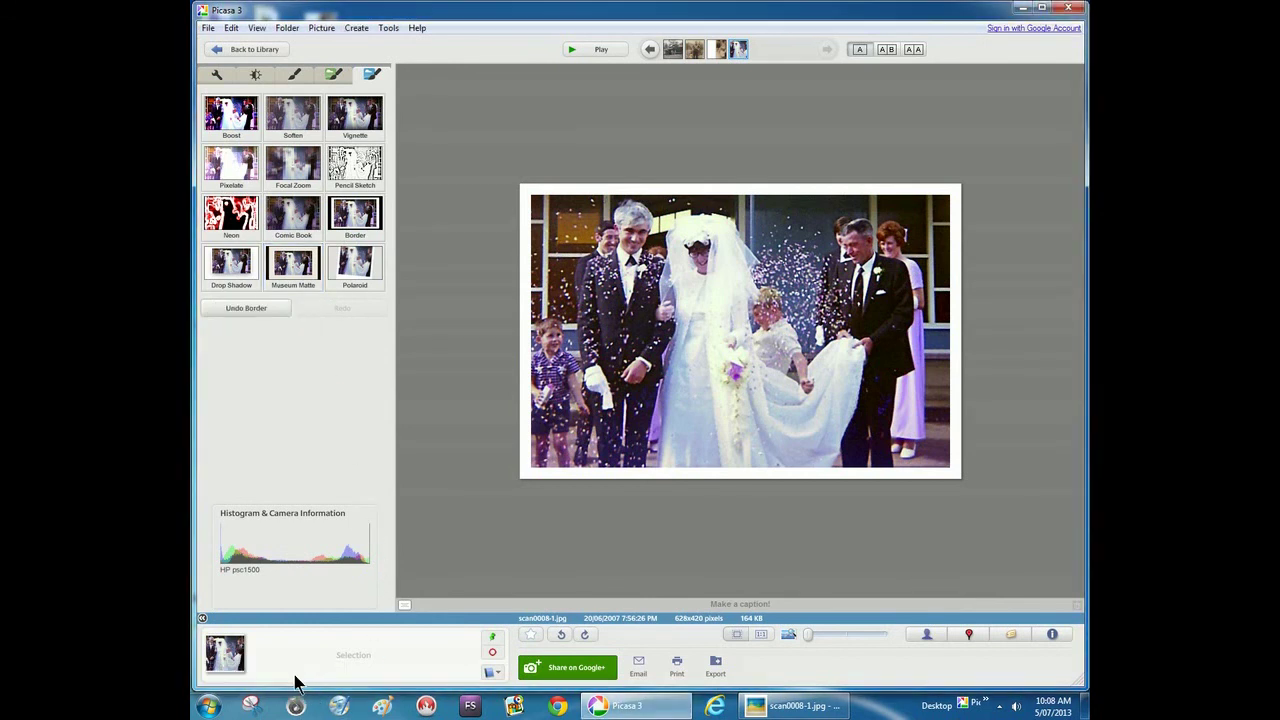
click(296, 678)
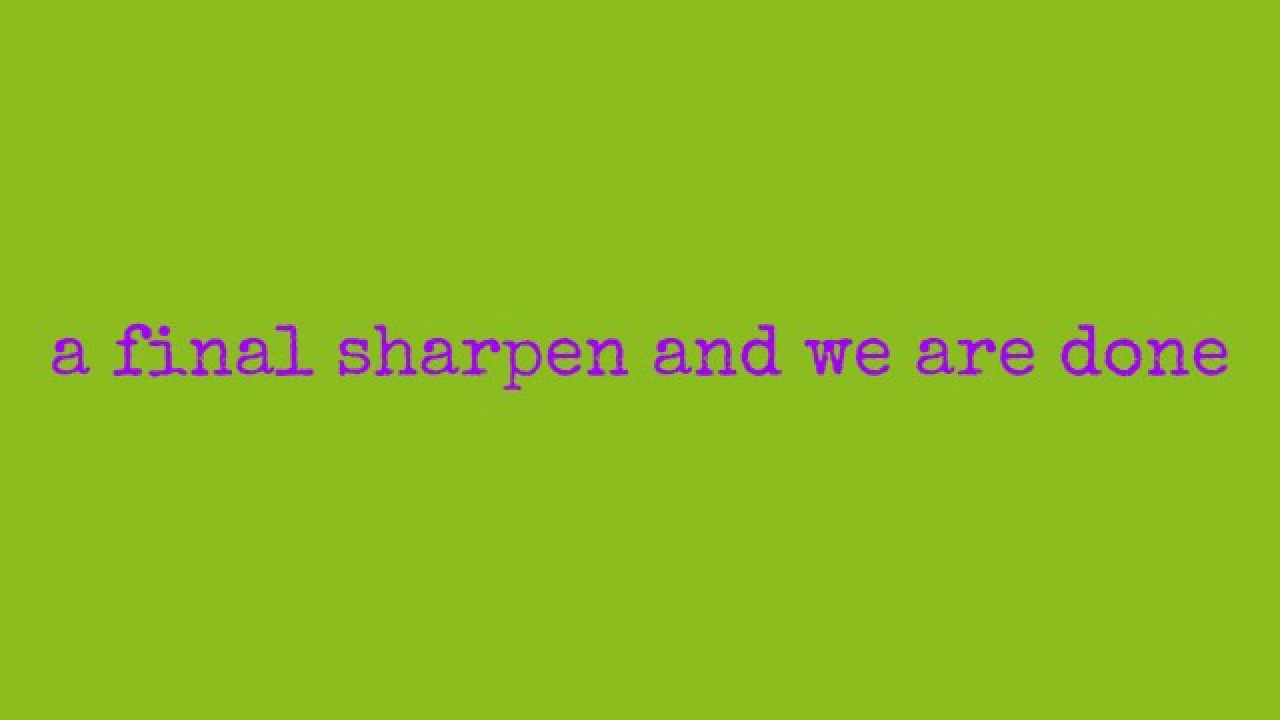